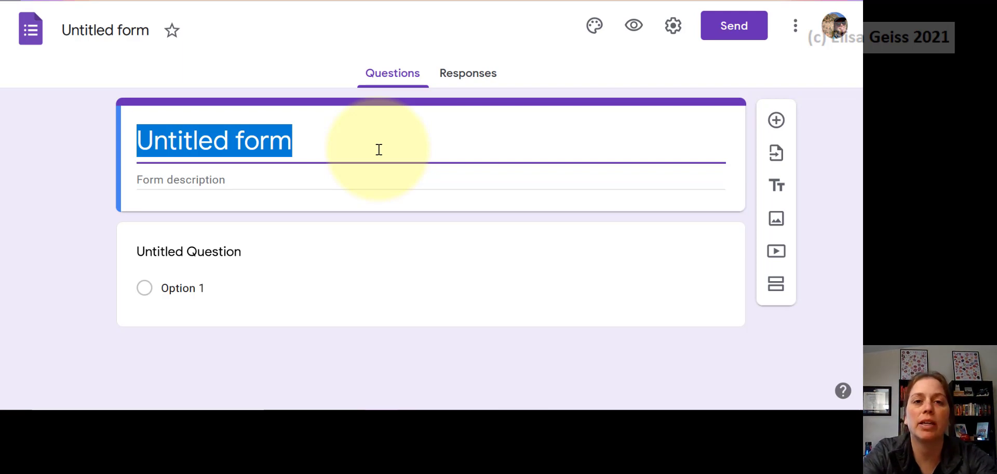
- Title the form "Mental Health Survey"
{"action": "type", "text": "Mental"}
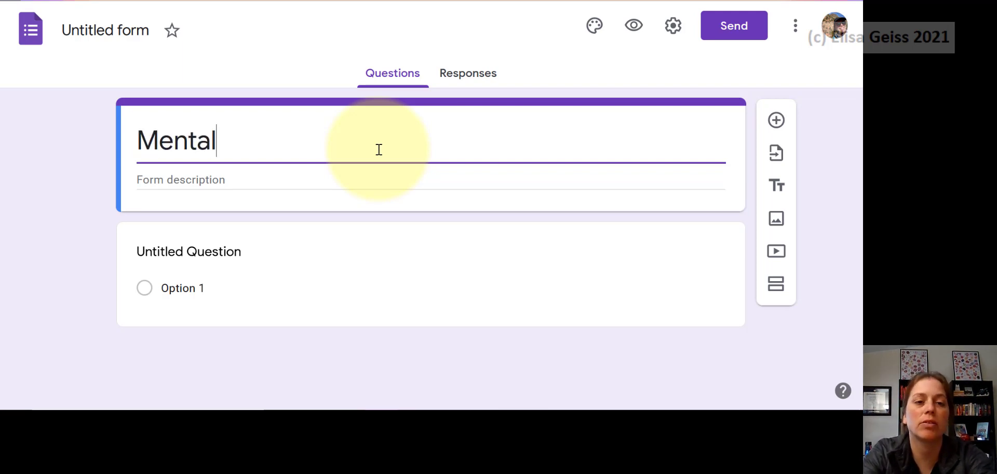
{"action": "type", "text": " Health Surv"}
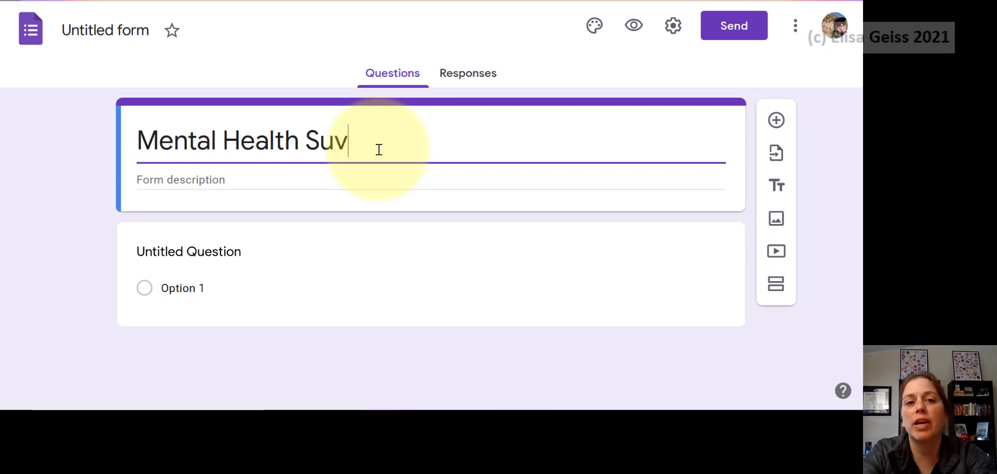
{"action": "key", "text": "BackSpace"}
{"action": "type", "text": "rvey"}
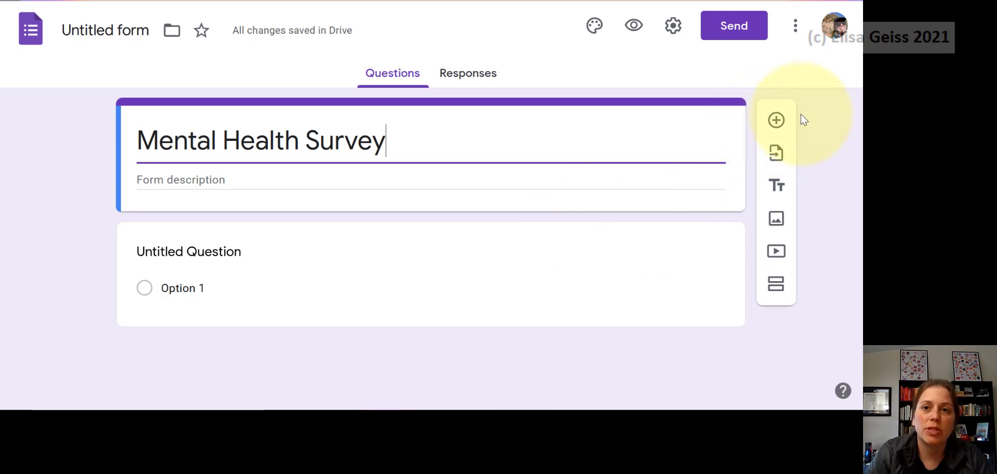
- Add a title and description block below the form header, titled "Consent form" with the description "Copy & paste"
{"action": "left_click", "coordinate": [777, 185]}
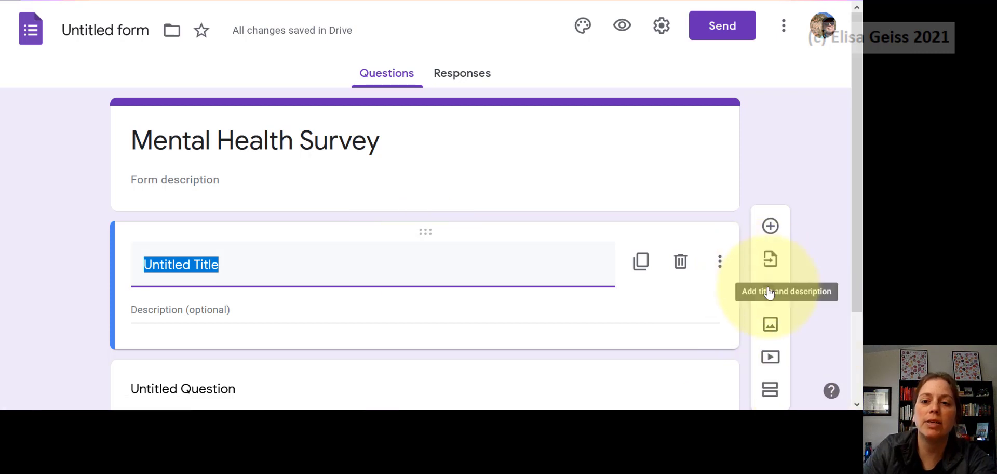
{"action": "type", "text": "Co"}
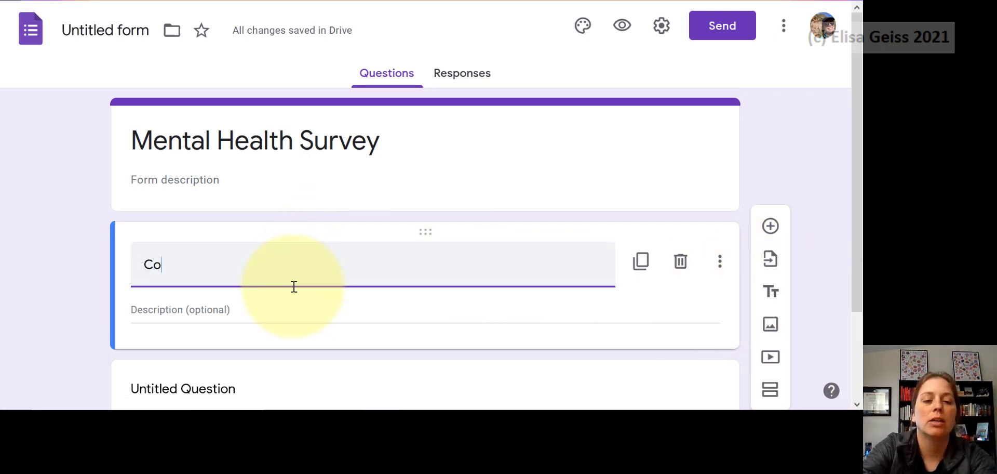
{"action": "type", "text": "nsent form"}
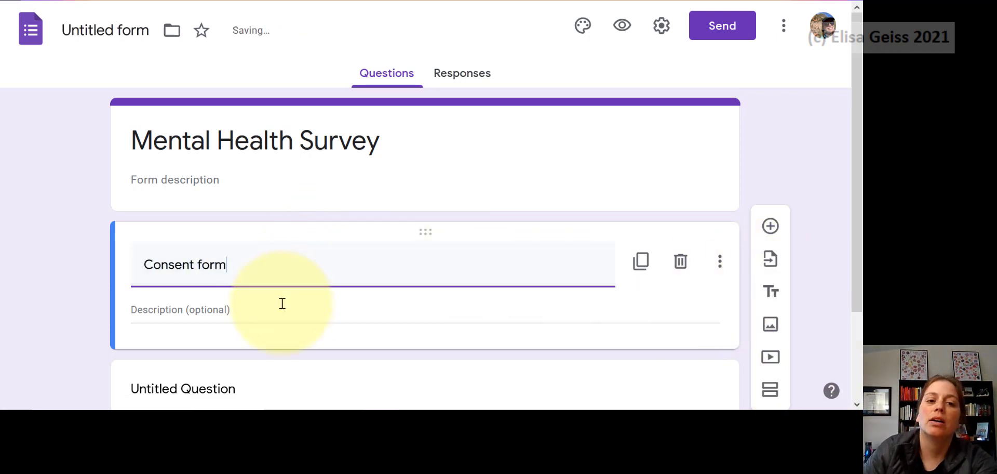
{"action": "left_click", "coordinate": [282, 304]}
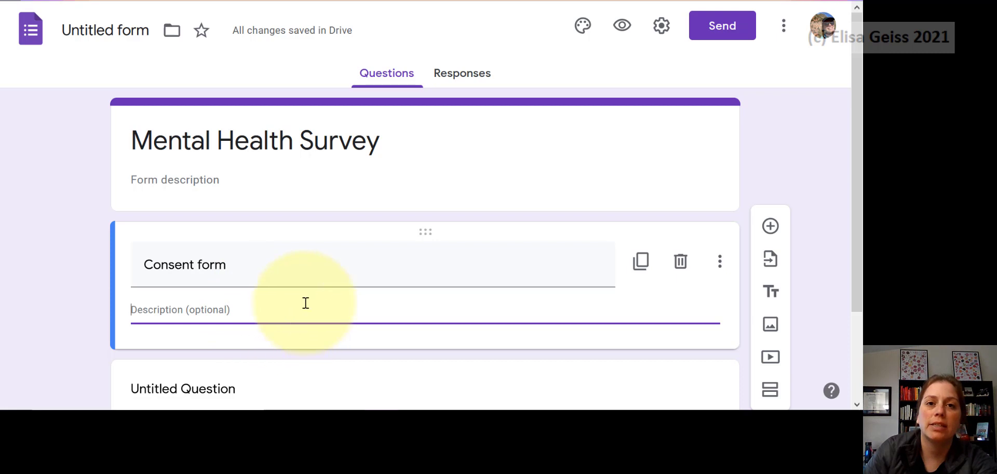
{"action": "scroll", "coordinate": [305, 305], "scroll_direction": "down", "scroll_amount": 1}
{"action": "scroll", "coordinate": [304, 308], "scroll_direction": "down", "scroll_amount": 2}
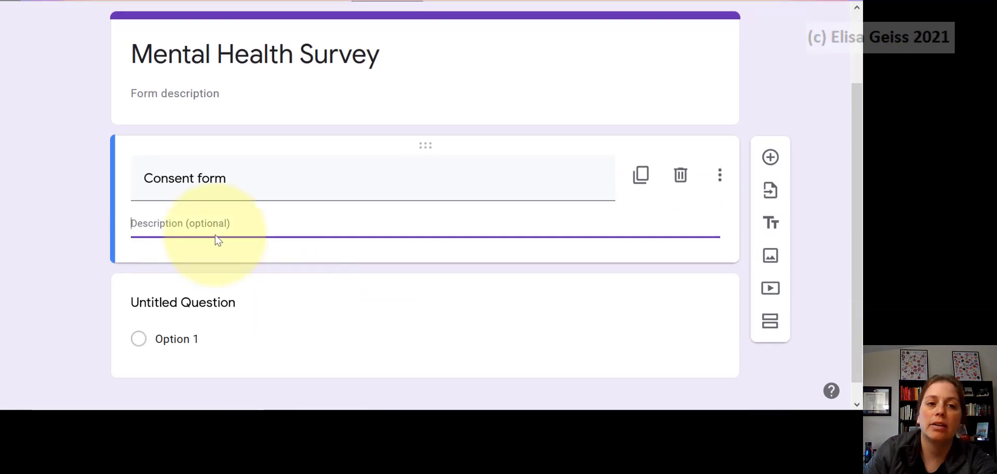
{"action": "left_click", "coordinate": [225, 299]}
{"action": "left_click", "coordinate": [216, 197]}
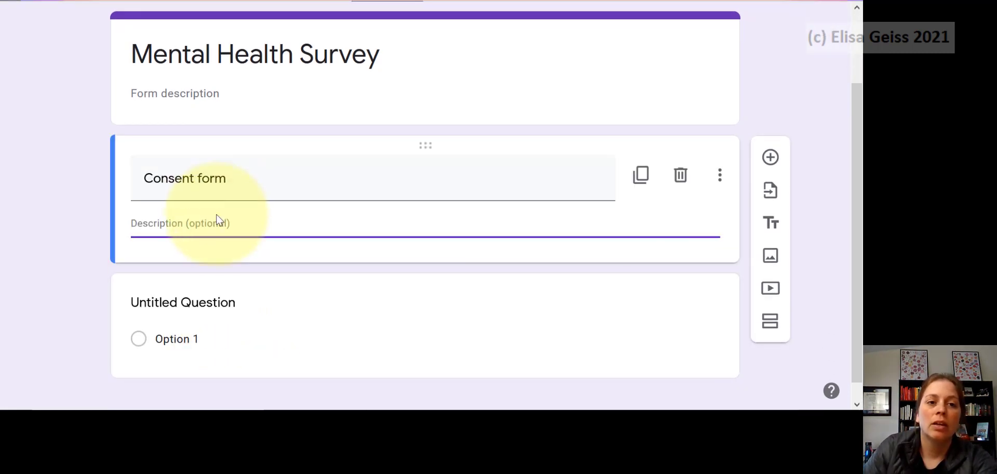
{"action": "type", "text": "Copy & paste"}
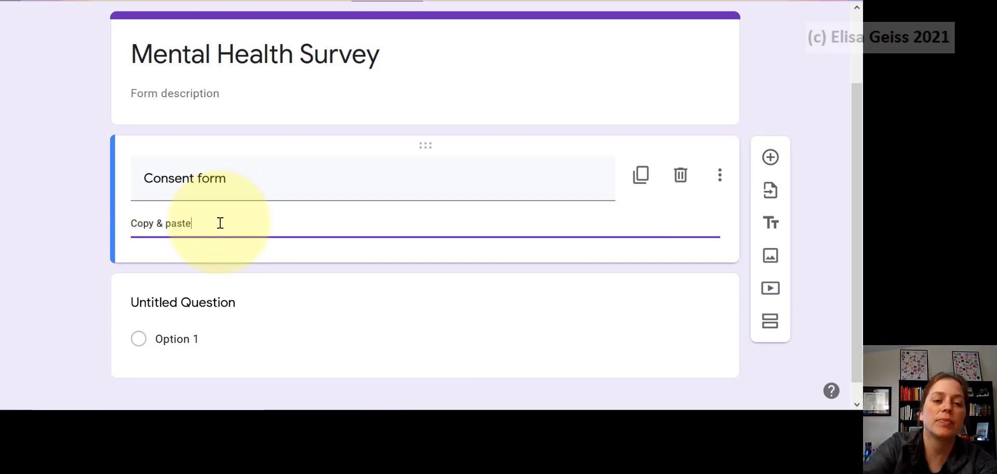
- Name the untitled question "Agreement" and set its type to Multiple choice
{"action": "left_click", "coordinate": [216, 300]}
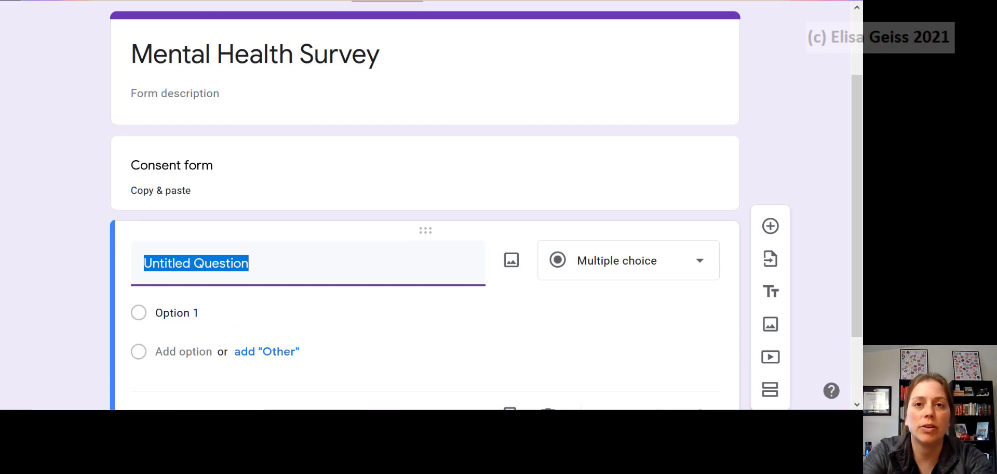
{"action": "type", "text": "Agreement"}
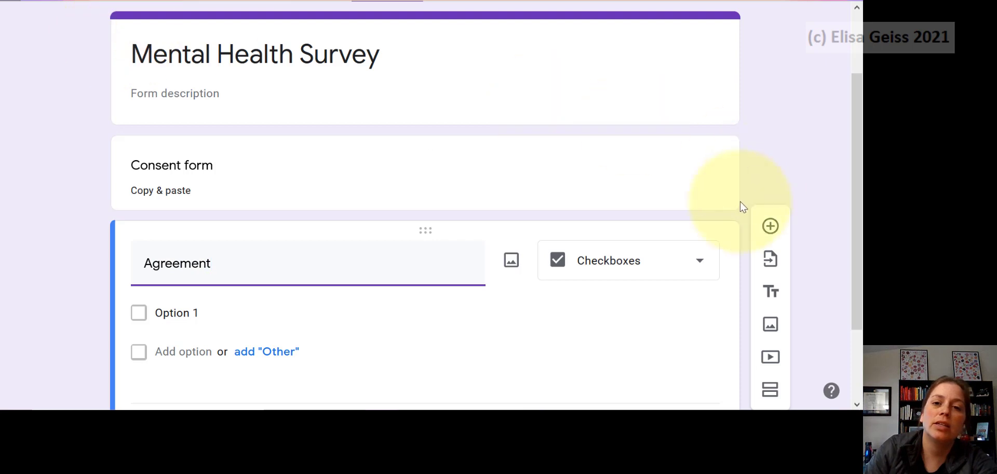
{"action": "left_click", "coordinate": [630, 258]}
{"action": "left_click", "coordinate": [602, 143]}
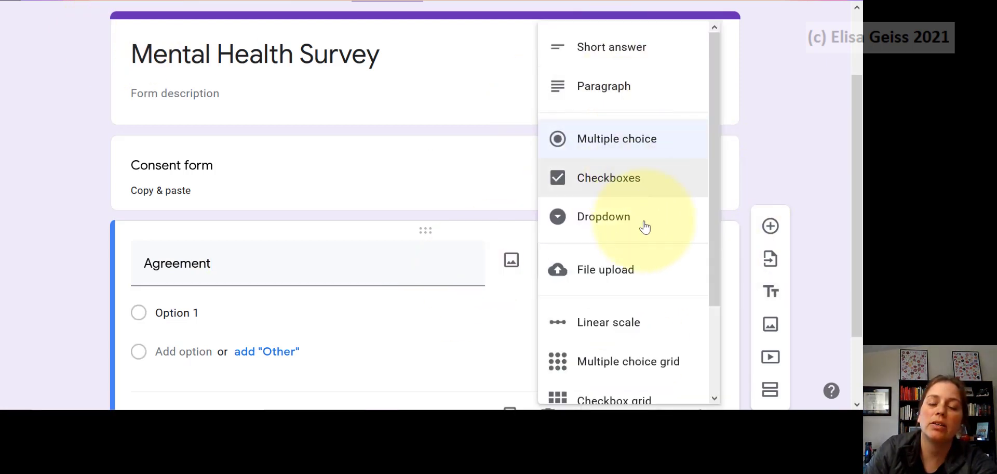
{"action": "left_click", "coordinate": [727, 285]}
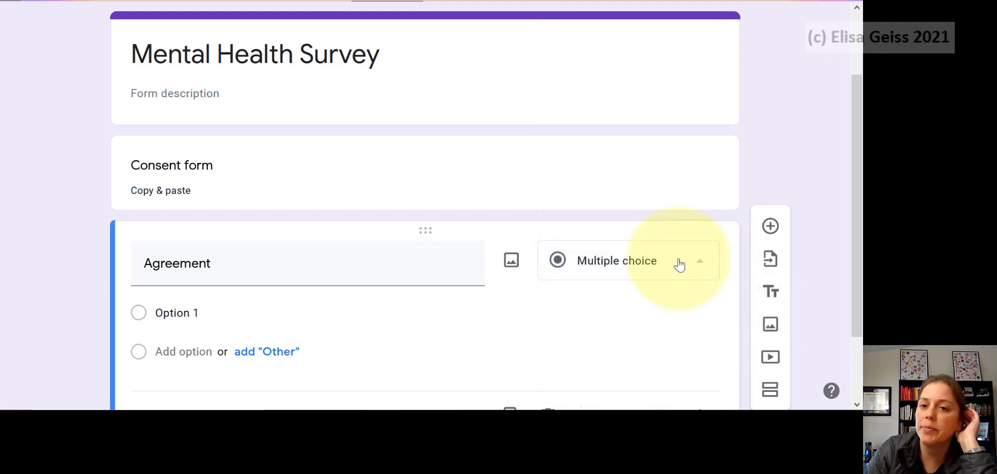
{"action": "left_click", "coordinate": [679, 264]}
- Give the Agreement question the two answer options "I agree" and "I disagree"
{"action": "left_click", "coordinate": [265, 320]}
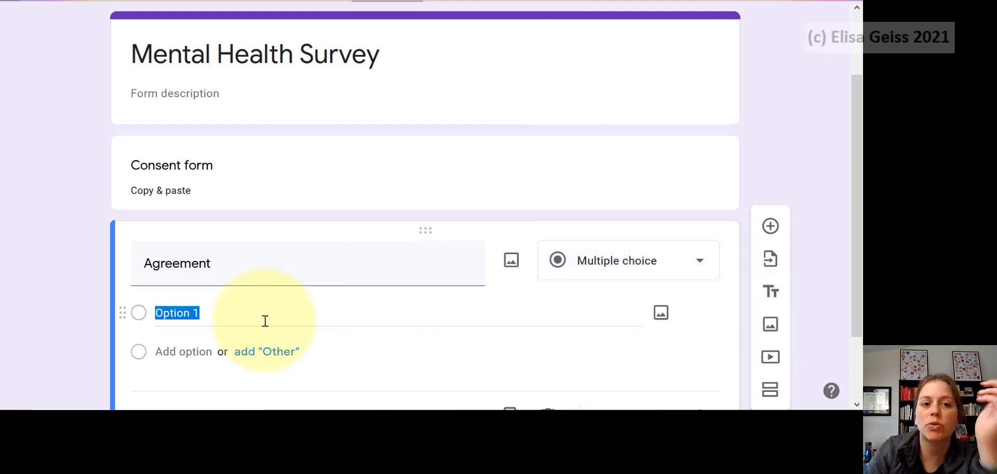
{"action": "type", "text": "I agree"}
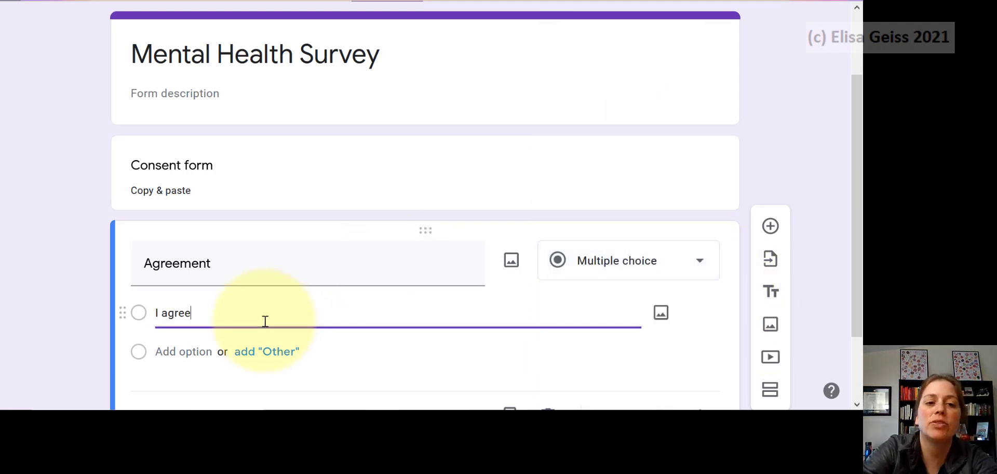
{"action": "key", "text": "Return"}
{"action": "type", "text": "I de"}
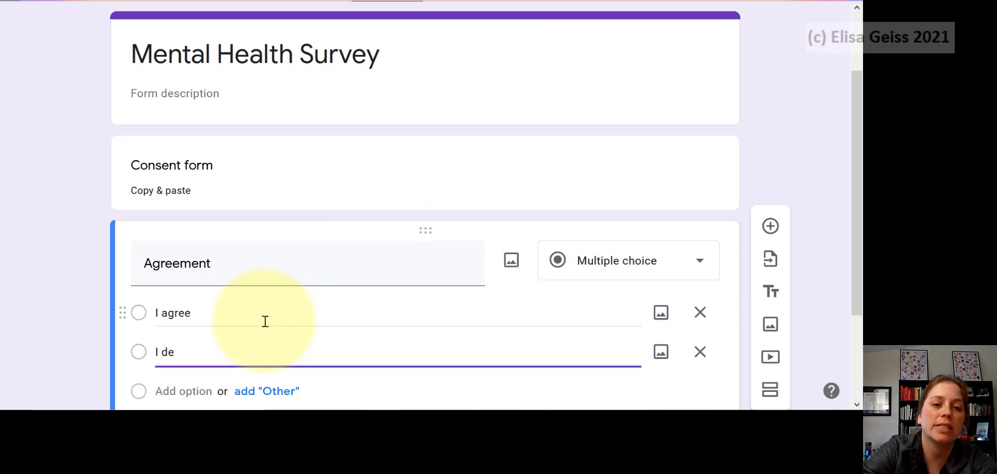
{"action": "key", "text": "BackSpace"}
{"action": "type", "text": "isagree"}
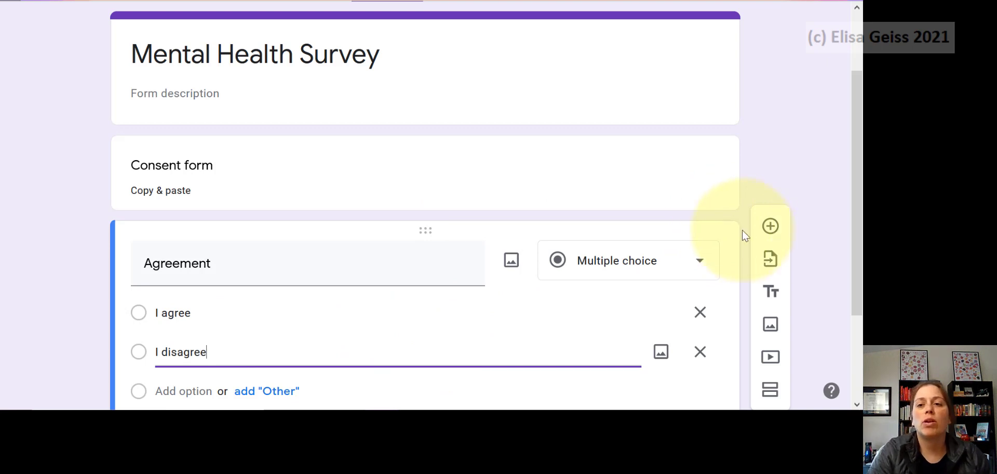
- Make the Agreement question required and use answer-based section routing to send "I disagree" to Submit form
{"action": "scroll", "coordinate": [743, 228], "scroll_direction": "down", "scroll_amount": 2}
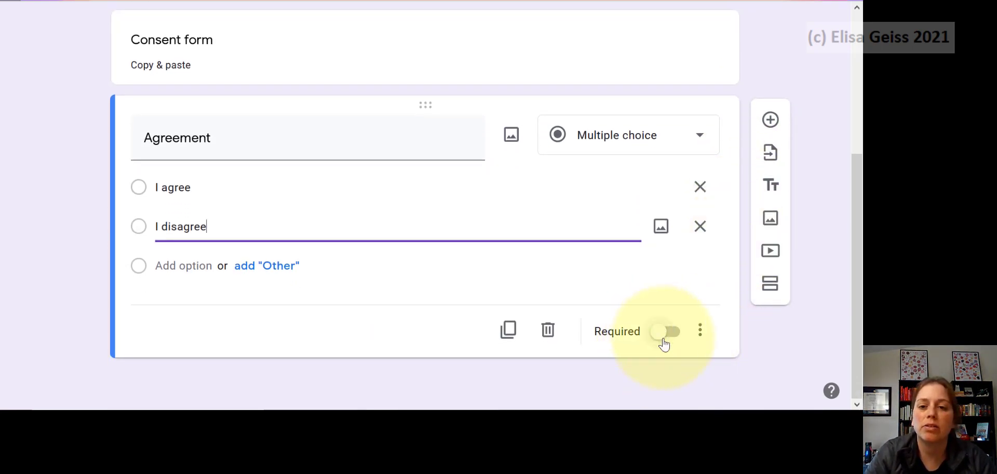
{"action": "left_click", "coordinate": [661, 341]}
{"action": "left_click", "coordinate": [699, 330]}
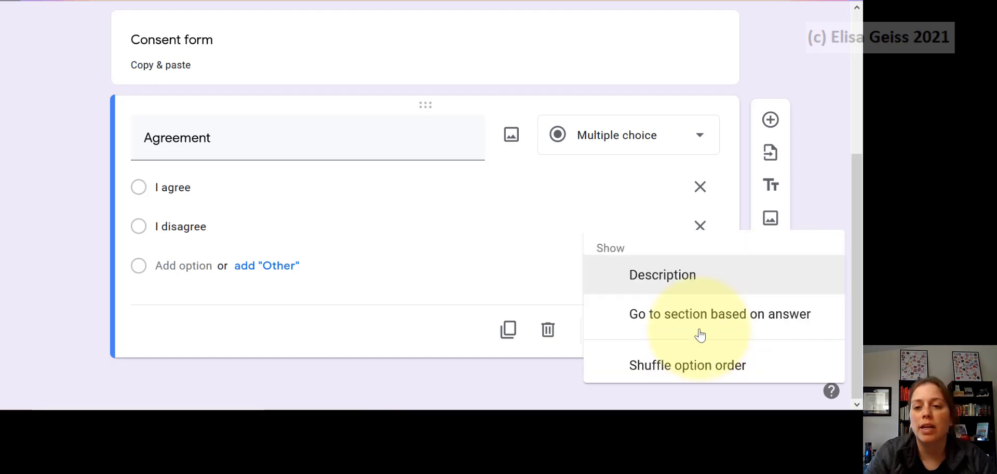
{"action": "left_click", "coordinate": [721, 314]}
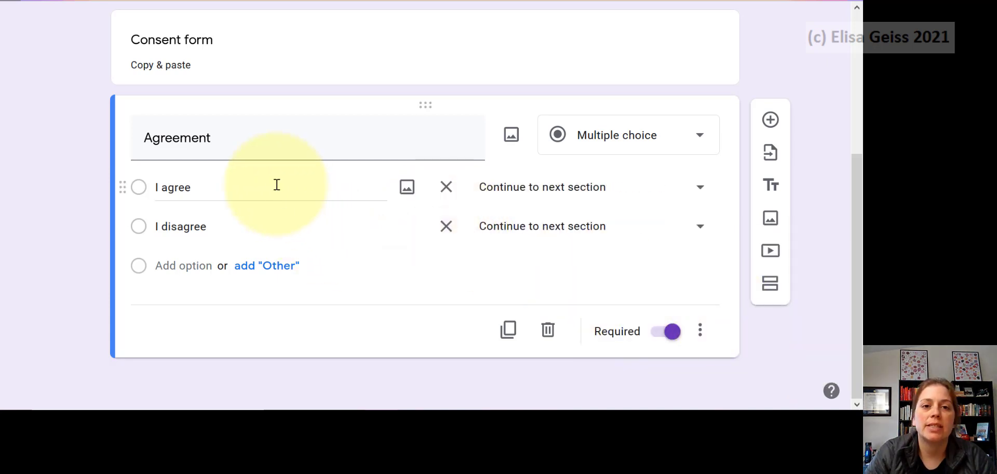
{"action": "left_click", "coordinate": [591, 234]}
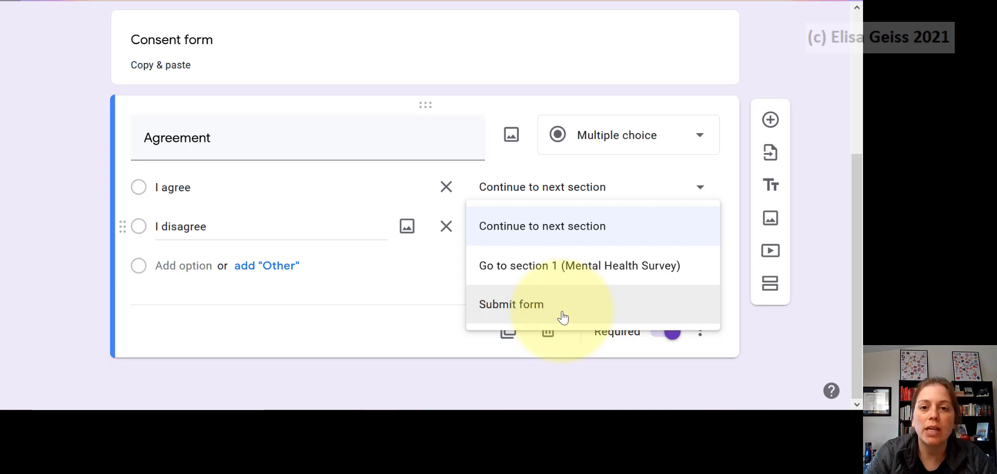
{"action": "left_click", "coordinate": [536, 317]}
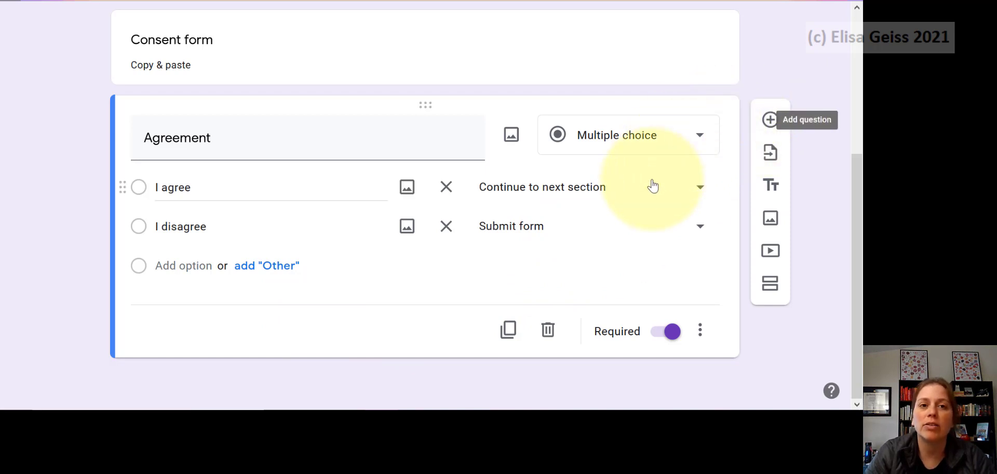
- Add a new question below the Agreement question
{"action": "scroll", "coordinate": [652, 185], "scroll_direction": "up", "scroll_amount": 5}
{"action": "scroll", "coordinate": [655, 184], "scroll_direction": "down", "scroll_amount": 3}
{"action": "scroll", "coordinate": [654, 184], "scroll_direction": "down", "scroll_amount": 1}
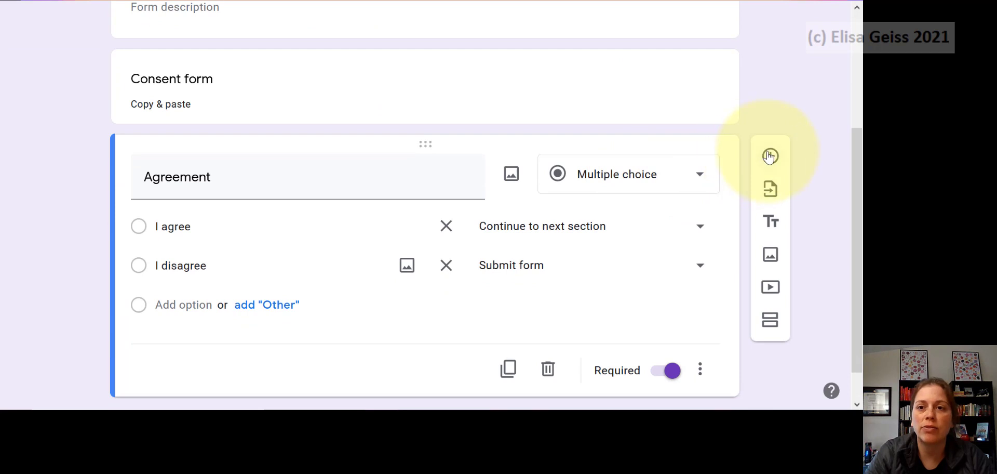
{"action": "left_click", "coordinate": [769, 155]}
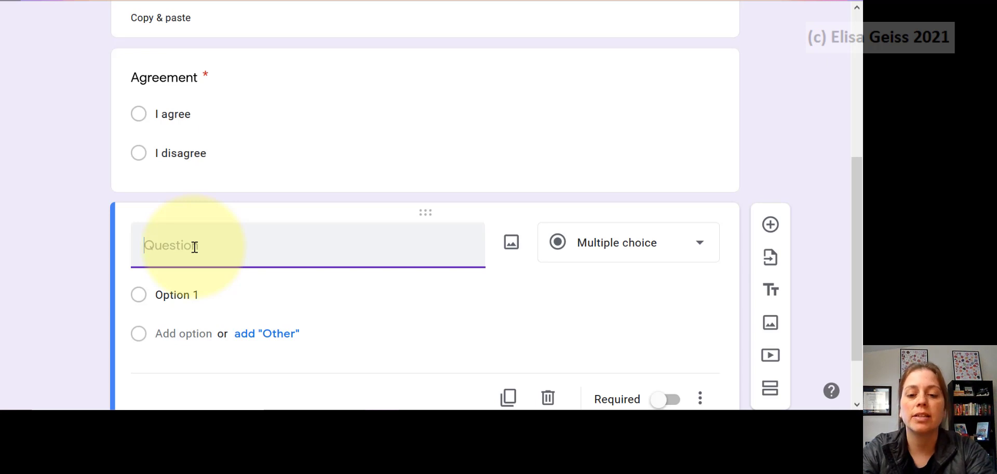
{"action": "type", "text": "By "}
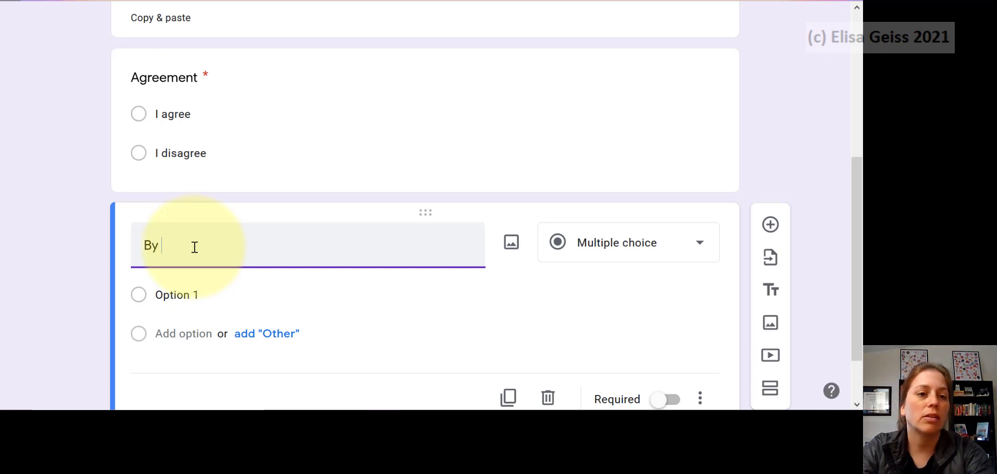
{"action": "type", "text": "clicking below"}
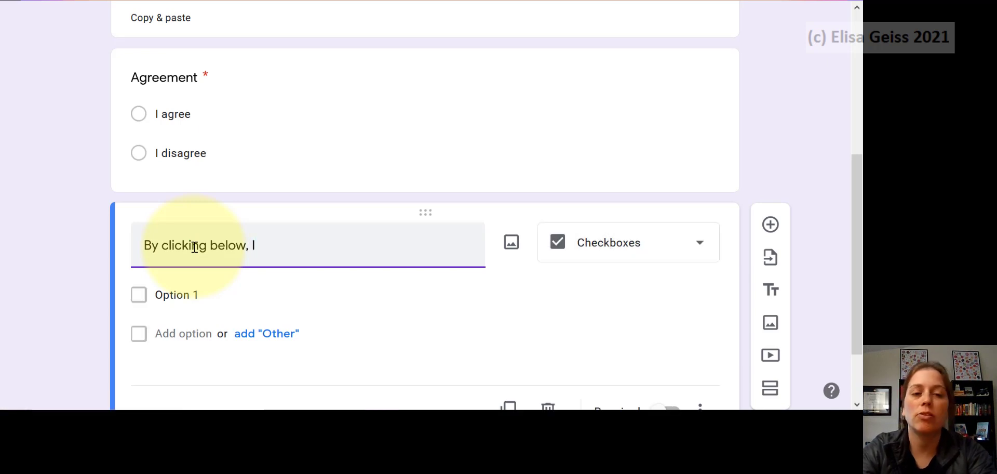
{"action": "type", "text": ", I agree "}
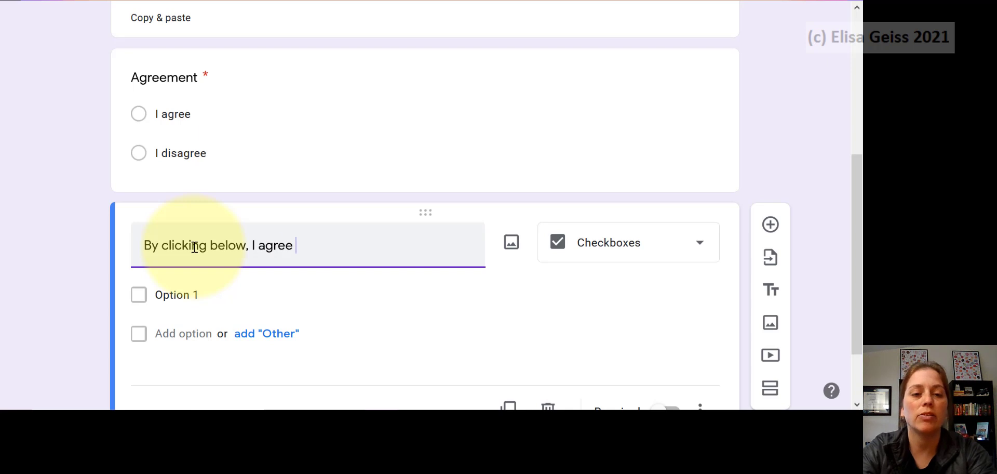
{"action": "type", "text": "that I am over"}
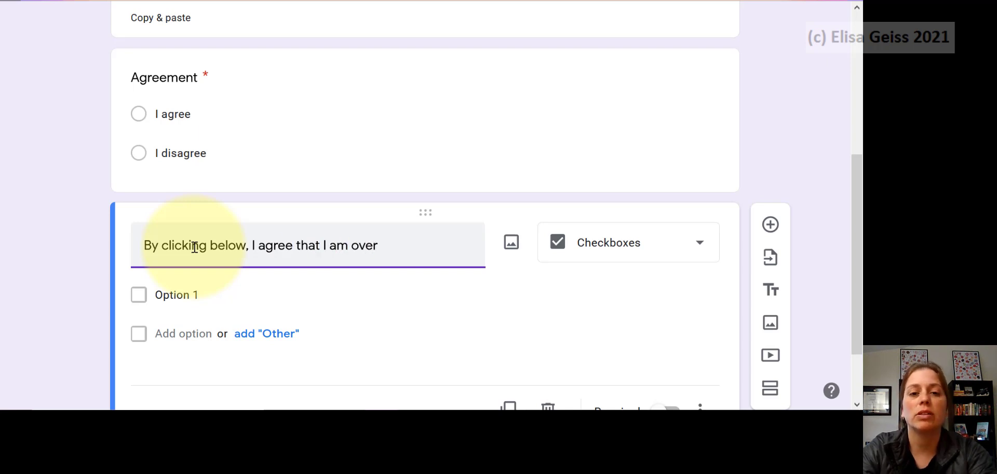
{"action": "key", "text": "BackSpace"}
{"action": "key", "text": "BackSpace"}
{"action": "key", "text": "BackSpace"}
{"action": "key", "text": "BackSpace"}
{"action": "key", "text": "BackSpace"}
{"action": "key", "text": "BackSpace"}
{"action": "key", "text": "BackSpace"}
{"action": "key", "text": "BackSpace"}
{"action": "key", "text": "BackSpace"}
{"action": "key", "text": "BackSpace"}
{"action": "key", "text": "BackSpace"}
{"action": "key", "text": "BackSpace"}
{"action": "key", "text": "BackSpace"}
{"action": "key", "text": "BackSpace"}
{"action": "key", "text": "BackSpace"}
{"action": "key", "text": "BackSpace"}
{"action": "key", "text": "BackSpace"}
{"action": "key", "text": "BackSpace"}
{"action": "key", "text": "BackSpace"}
{"action": "key", "text": "BackSpace"}
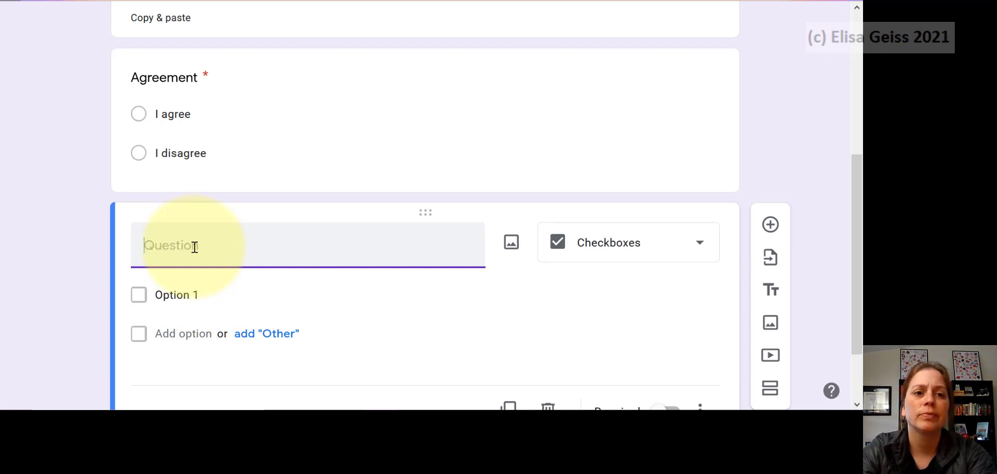
- Enter "I am over the age of 18" as the new question's text and add the suggested answers Yes and No
{"action": "type", "text": "I a"}
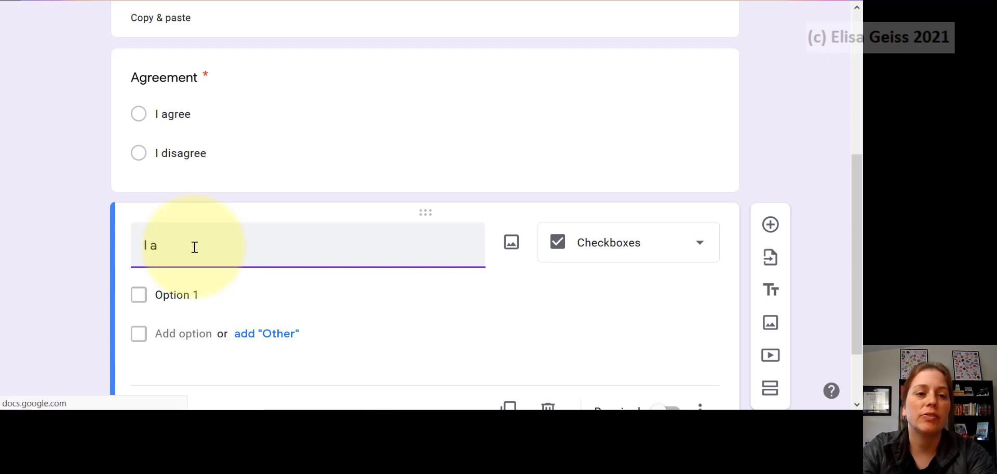
{"action": "type", "text": "m over the age of 1"}
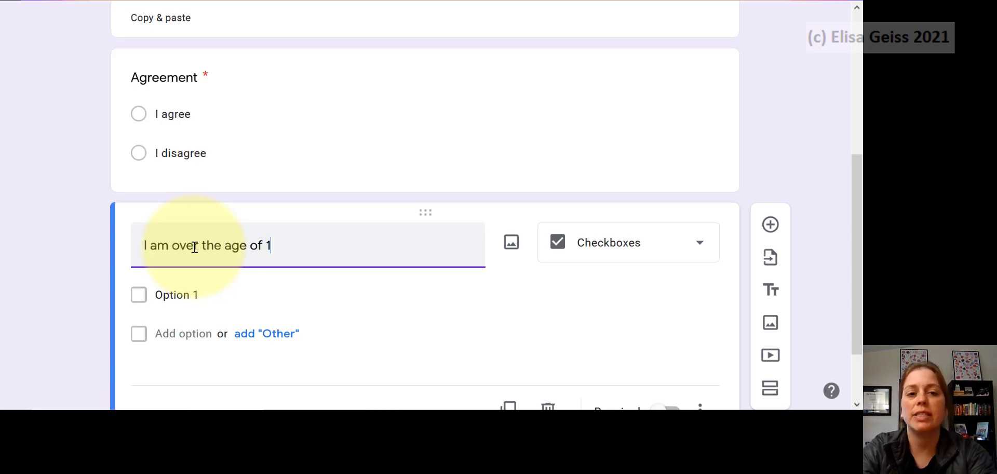
{"action": "type", "text": "8"}
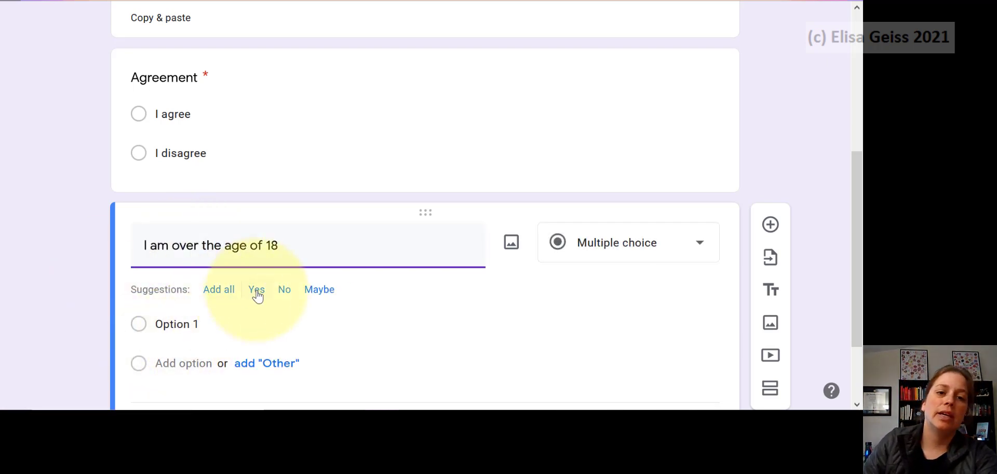
{"action": "left_click", "coordinate": [257, 294]}
{"action": "left_click", "coordinate": [254, 289]}
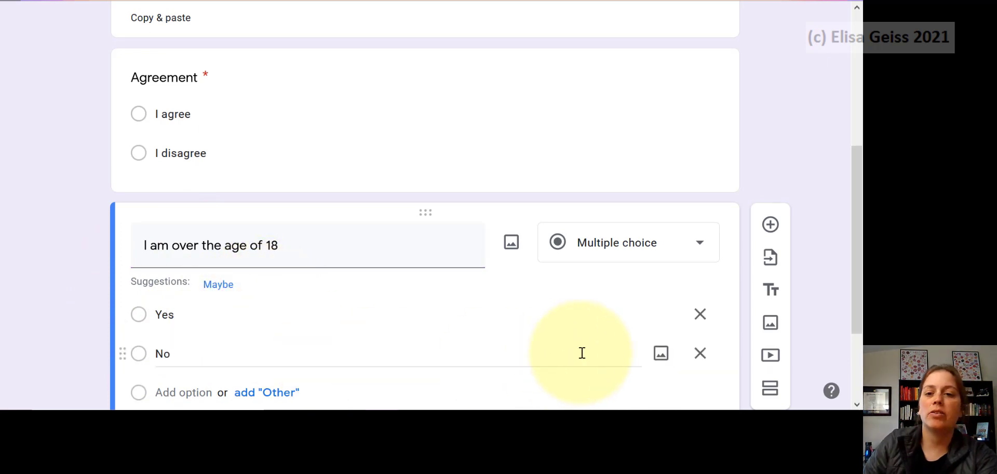
{"action": "scroll", "coordinate": [582, 352], "scroll_direction": "down", "scroll_amount": 2}
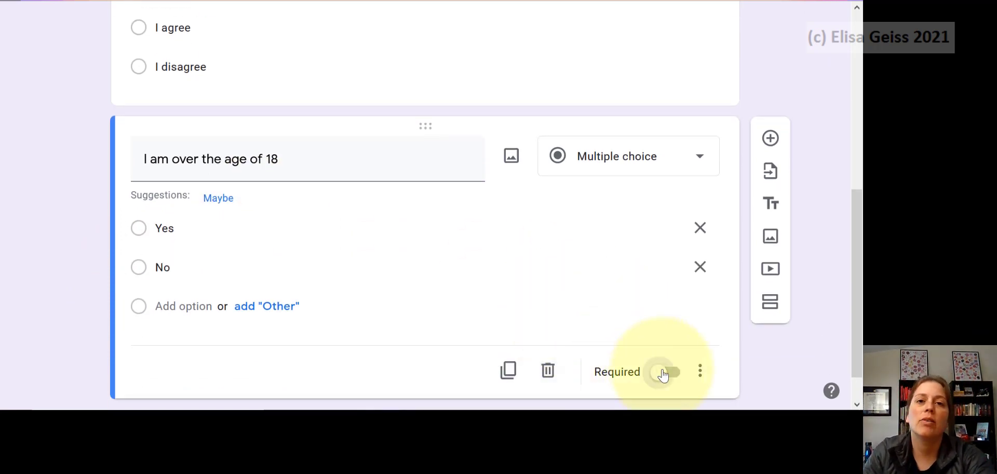
- Make the over-18 question required and use answer-based section routing to send "No" to Submit form
{"action": "left_click", "coordinate": [664, 373]}
{"action": "left_click", "coordinate": [700, 371]}
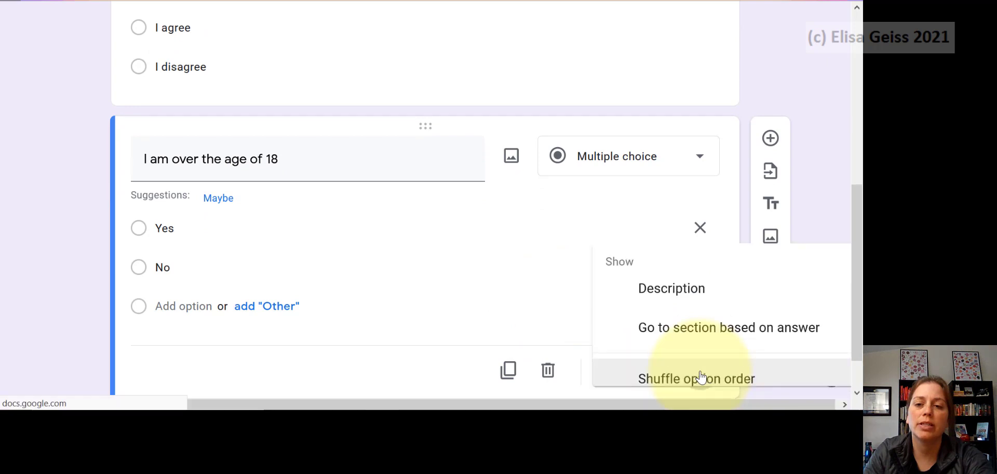
{"action": "left_click", "coordinate": [708, 323]}
{"action": "left_click", "coordinate": [551, 280]}
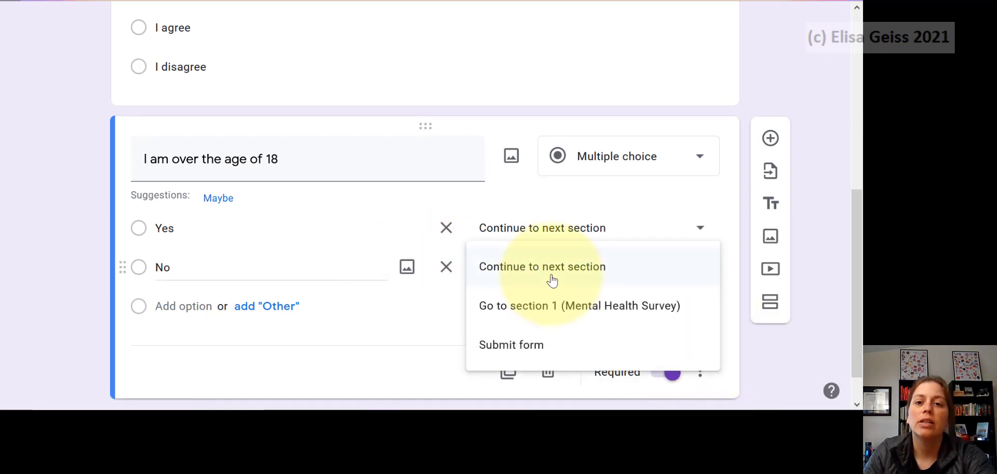
{"action": "left_click", "coordinate": [551, 351]}
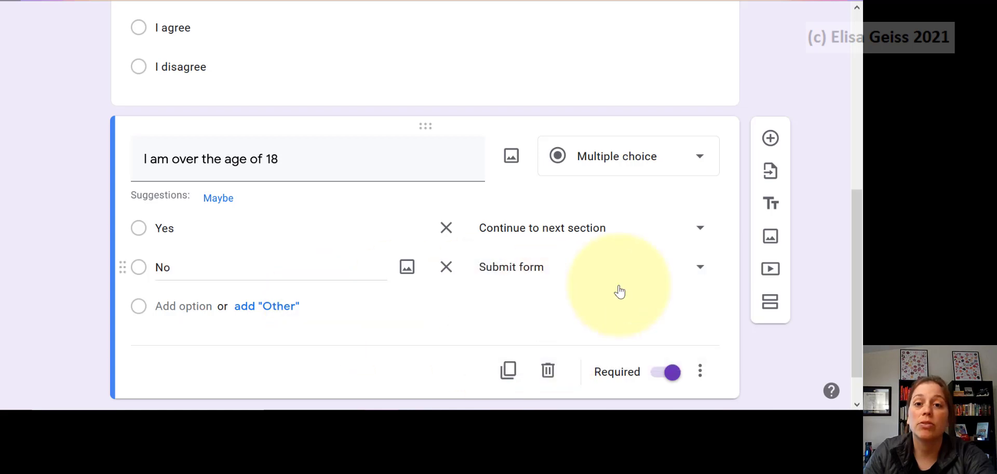
- Add a new section after the over-18 question and title it "Start questions"
{"action": "scroll", "coordinate": [620, 291], "scroll_direction": "up", "scroll_amount": 5}
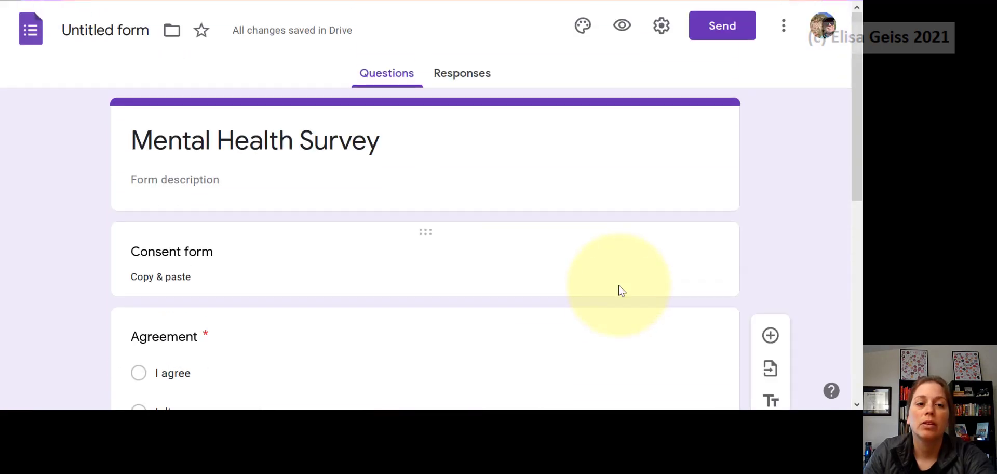
{"action": "scroll", "coordinate": [265, 96], "scroll_direction": "down", "scroll_amount": 1}
{"action": "scroll", "coordinate": [347, 193], "scroll_direction": "down", "scroll_amount": 3}
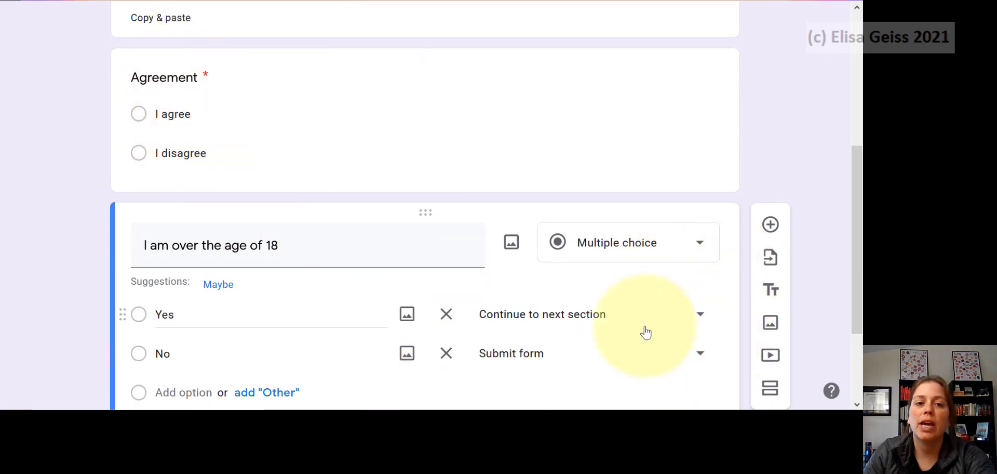
{"action": "scroll", "coordinate": [645, 334], "scroll_direction": "down", "scroll_amount": 2}
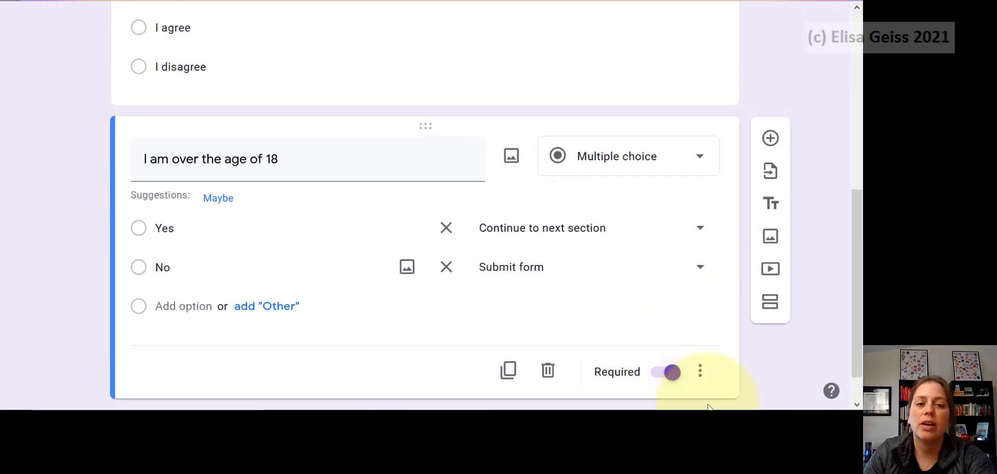
{"action": "left_click", "coordinate": [772, 309]}
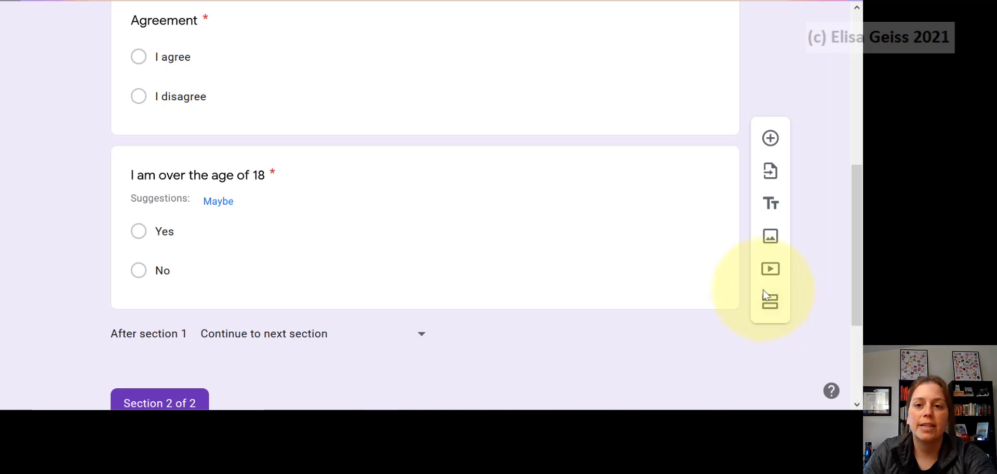
{"action": "scroll", "coordinate": [428, 293], "scroll_direction": "down", "scroll_amount": 3}
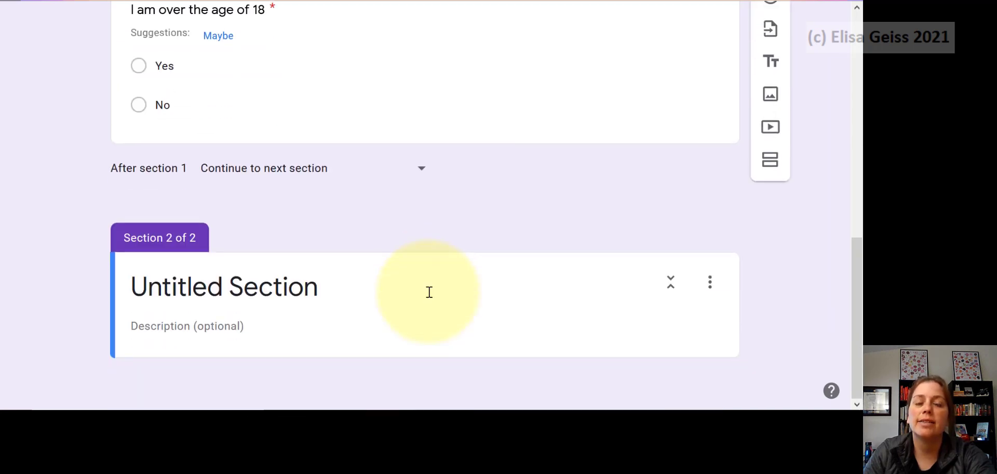
{"action": "left_click", "coordinate": [283, 292]}
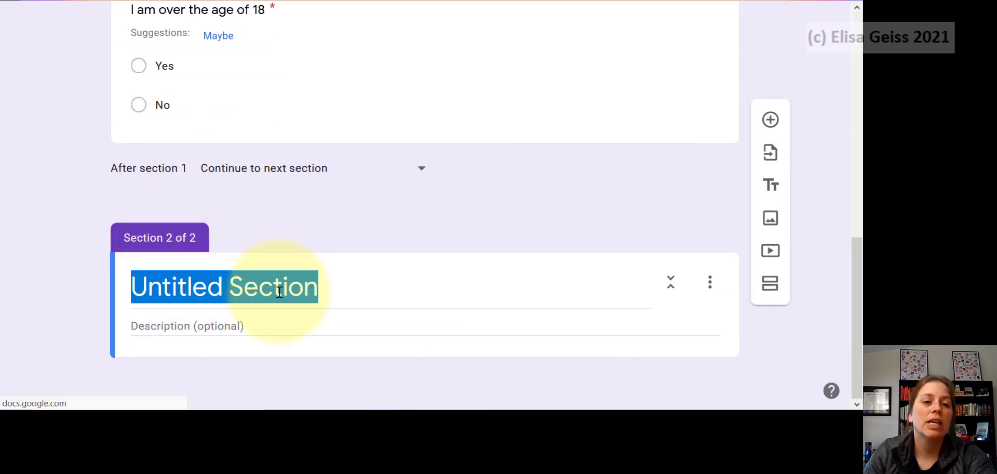
{"action": "type", "text": "Start"}
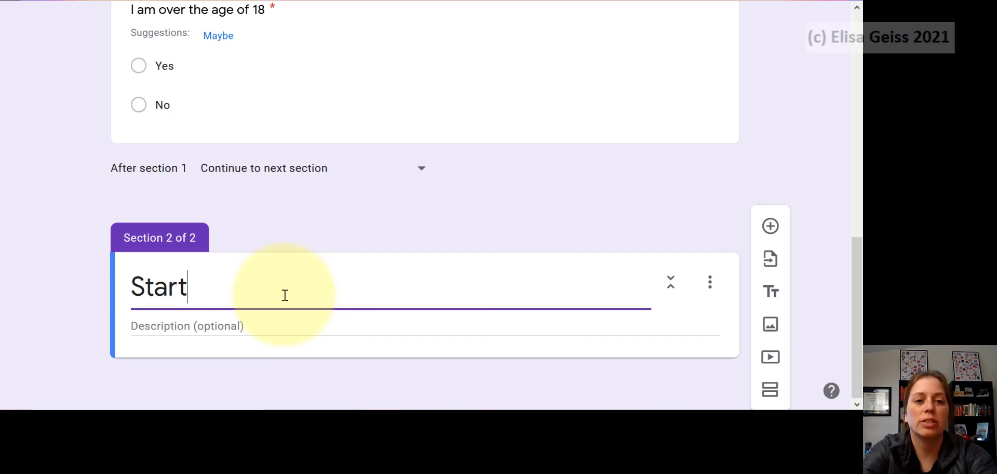
{"action": "type", "text": " questions"}
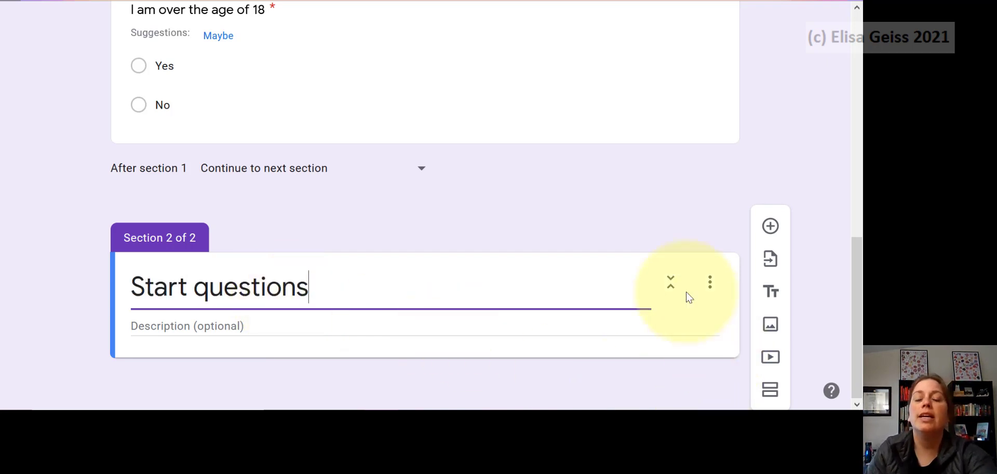
- Add a question to the "Start questions" section and set its type to Linear scale
{"action": "left_click", "coordinate": [771, 227]}
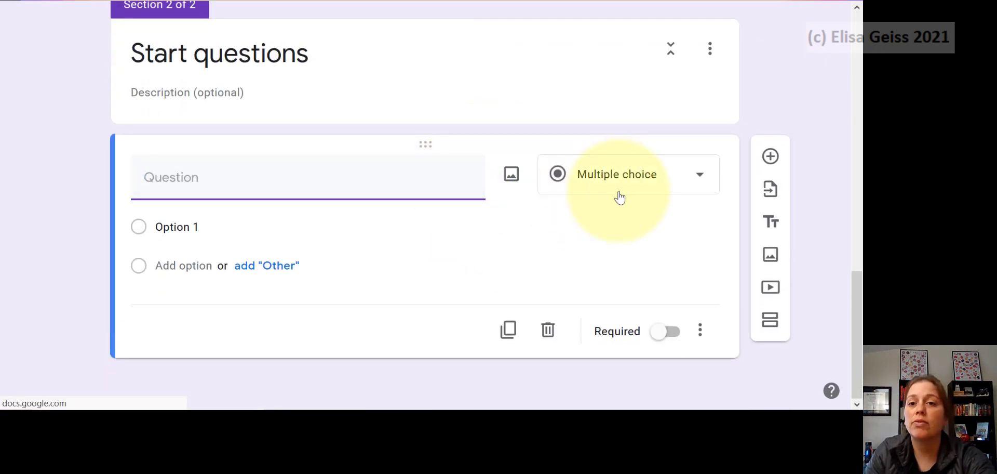
{"action": "left_click", "coordinate": [608, 173]}
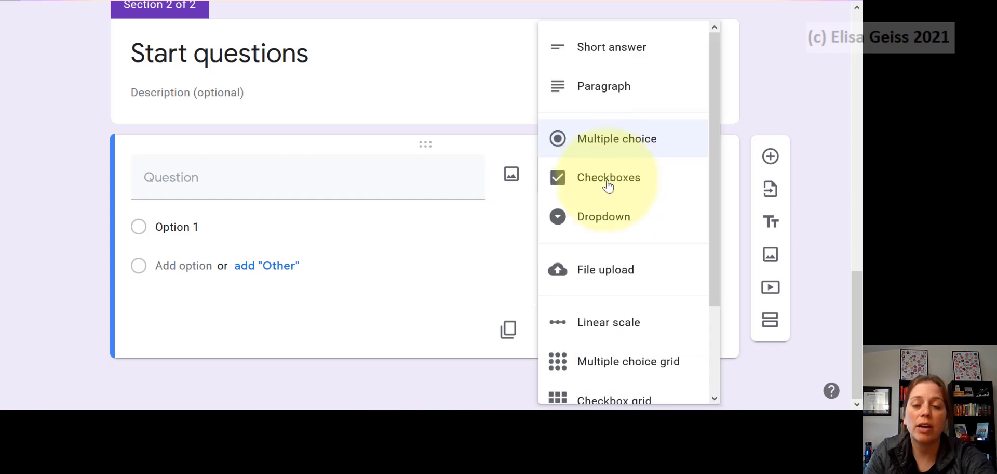
{"action": "left_click", "coordinate": [602, 330]}
- Enter "How much do you agree?" as the linear scale question's text
{"action": "left_click", "coordinate": [241, 193]}
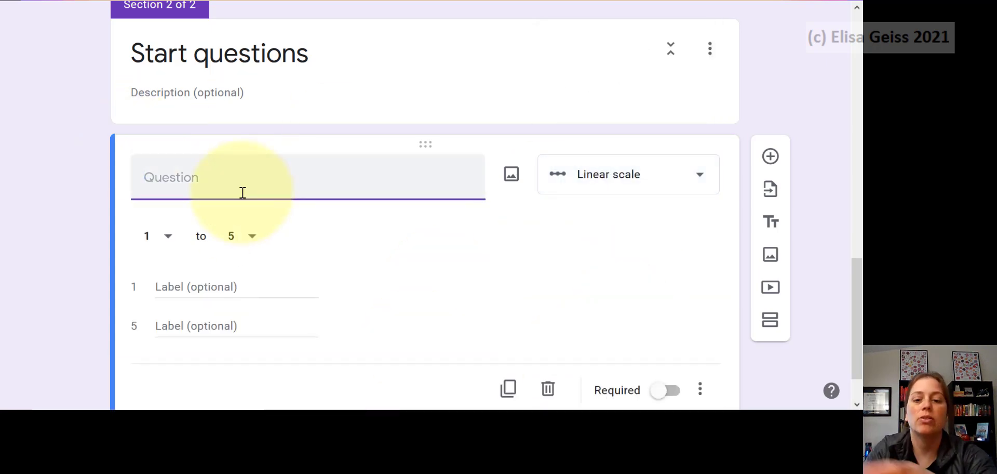
{"action": "type", "text": "o"}
{"action": "key", "text": "BackSpace"}
{"action": "type", "text": "How m"}
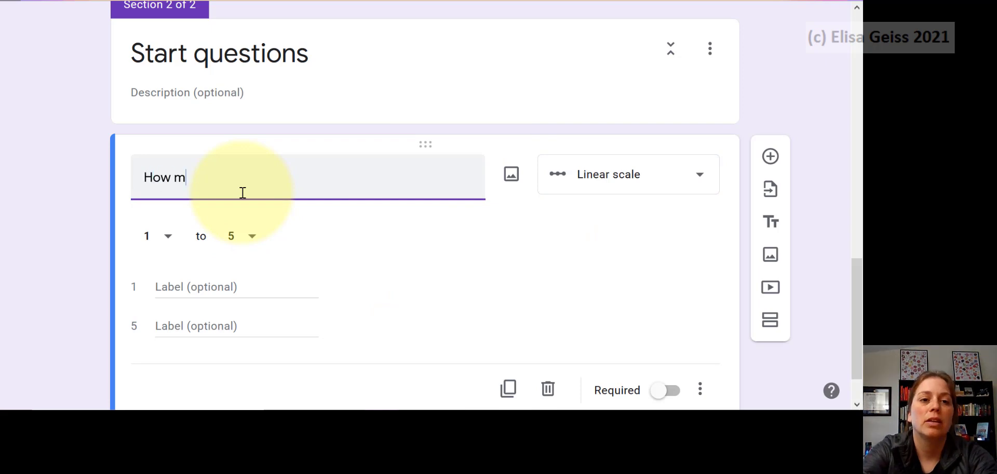
{"action": "type", "text": "uch do youa gree"}
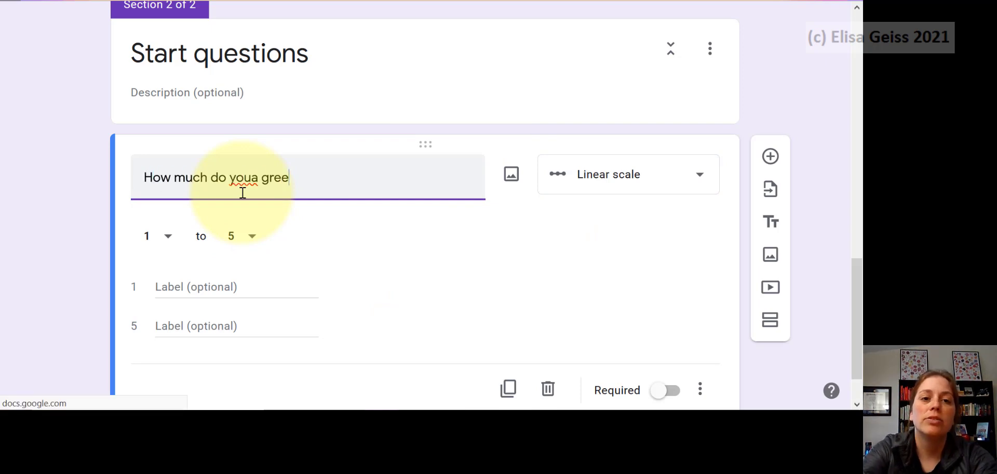
{"action": "key", "text": "BackSpace"}
{"action": "key", "text": "BackSpace"}
{"action": "key", "text": "BackSpace"}
{"action": "key", "text": "BackSpace"}
{"action": "key", "text": "BackSpace"}
{"action": "key", "text": "BackSpace"}
{"action": "type", "text": "agree"}
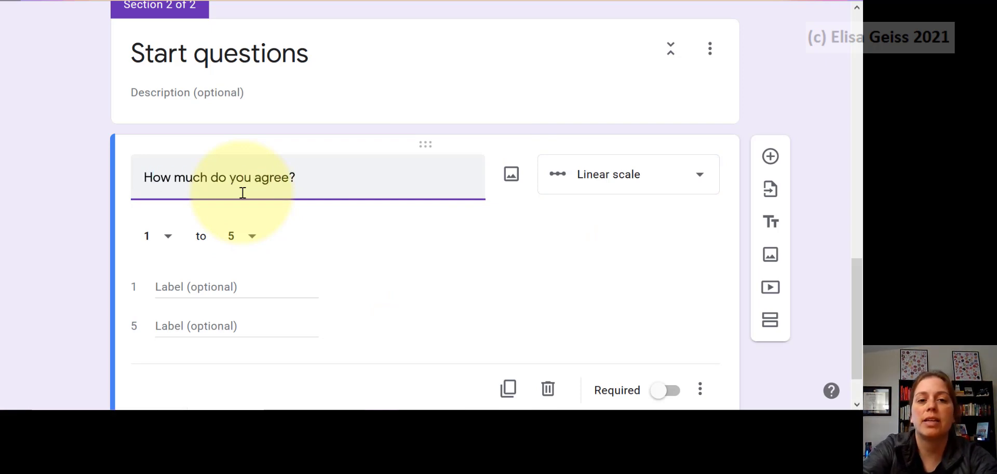
- Label value 1 of the linear scale "Strongly agree" and value 5 "Strongly disagree"
{"action": "left_click", "coordinate": [229, 287]}
{"action": "type", "text": "S"}
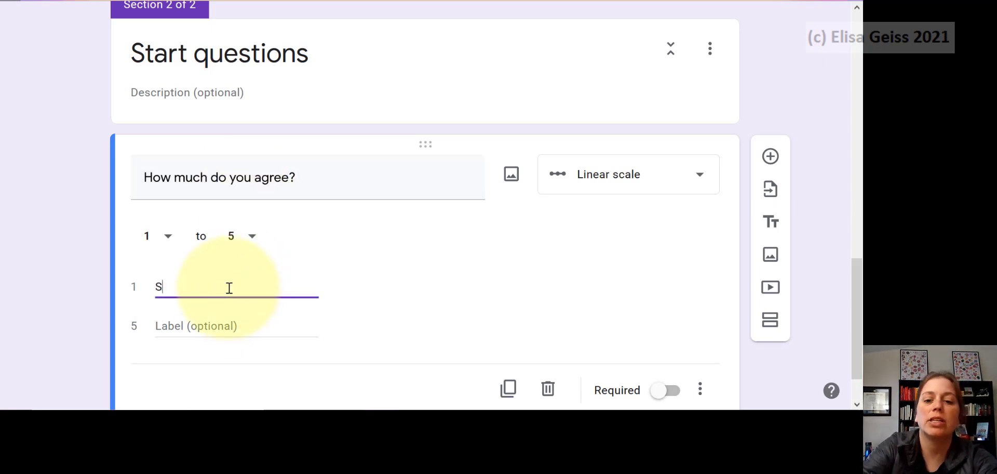
{"action": "type", "text": "trongly agree"}
{"action": "key", "text": "Tab"}
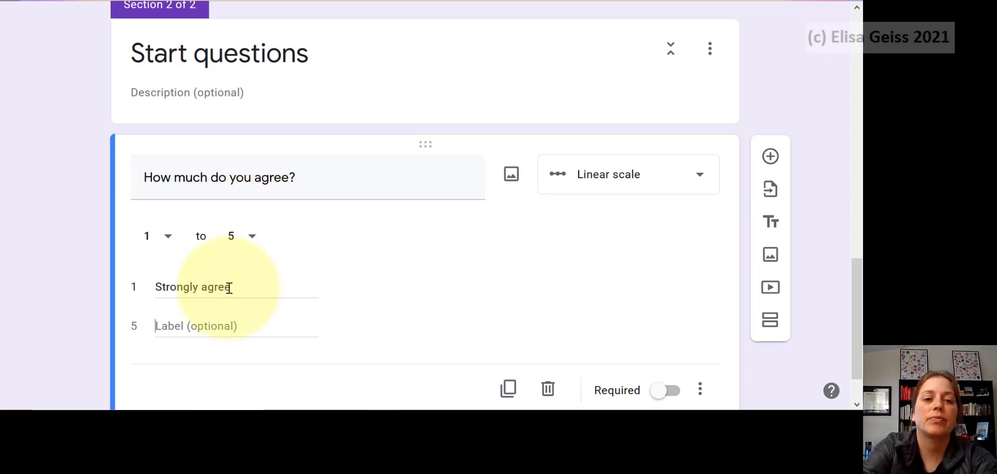
{"action": "type", "text": "Strong"}
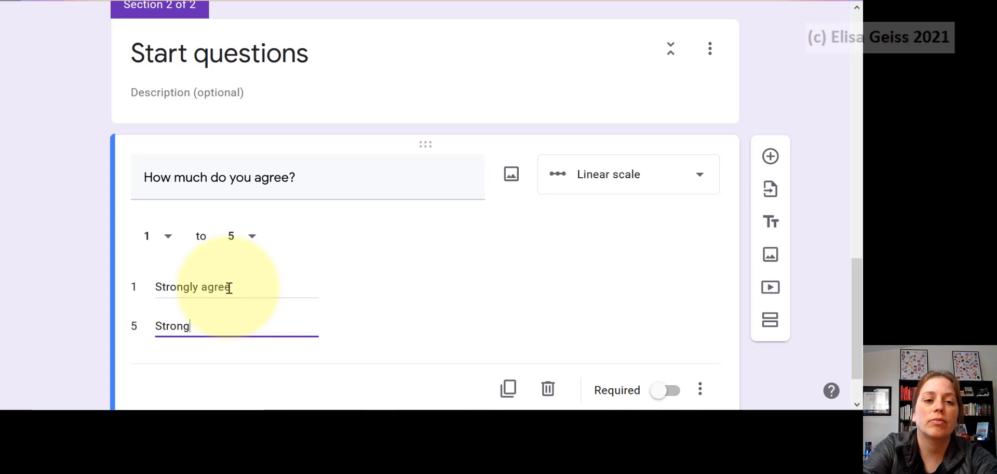
{"action": "type", "text": "ly disagree"}
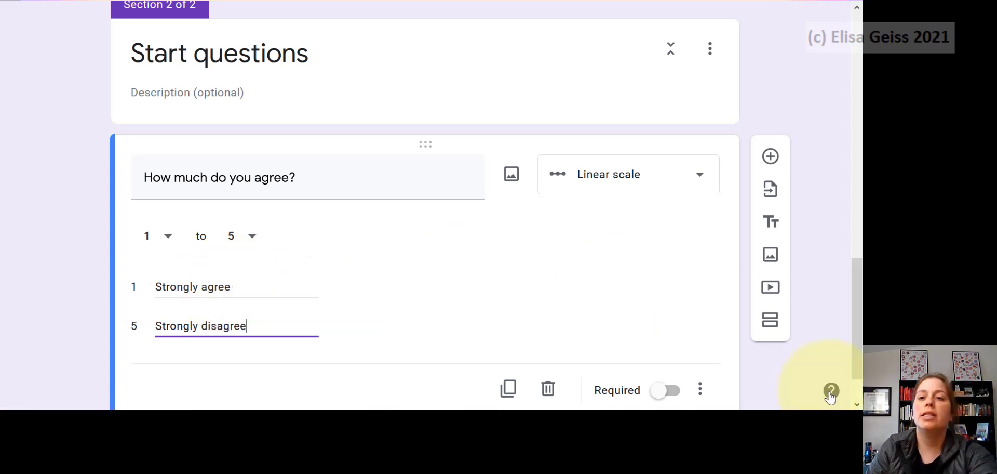
{"action": "left_click", "coordinate": [800, 378]}
- Add a Checkboxes question below the linear scale question with the text "Choose all that apply"
{"action": "scroll", "coordinate": [748, 234], "scroll_direction": "down", "scroll_amount": 1}
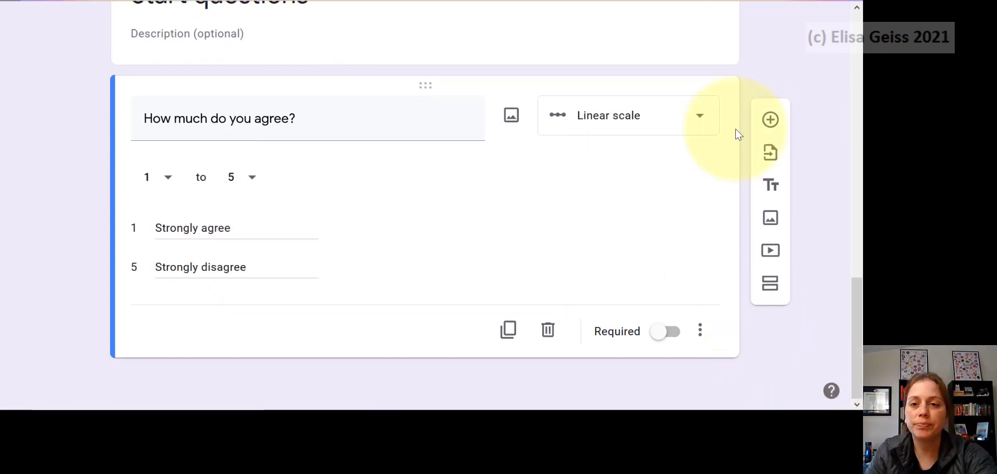
{"action": "left_click", "coordinate": [769, 118]}
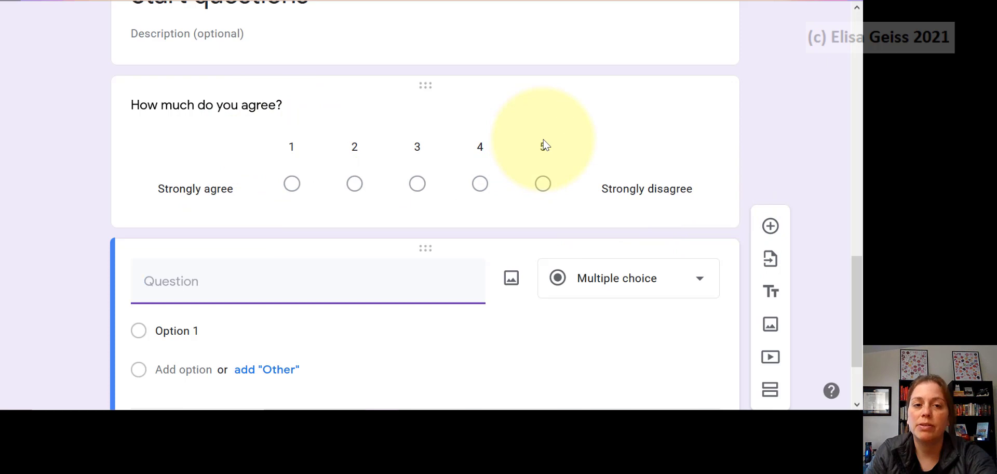
{"action": "scroll", "coordinate": [543, 144], "scroll_direction": "down", "scroll_amount": 2}
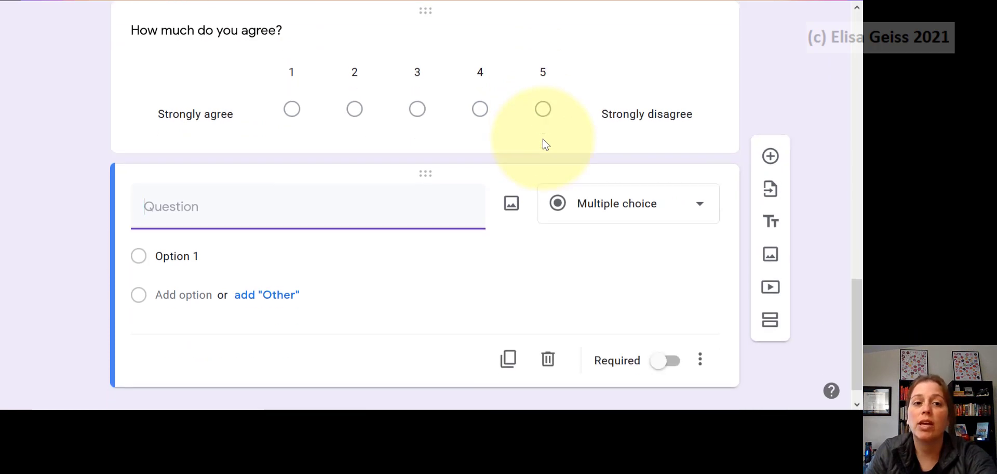
{"action": "left_click", "coordinate": [610, 203]}
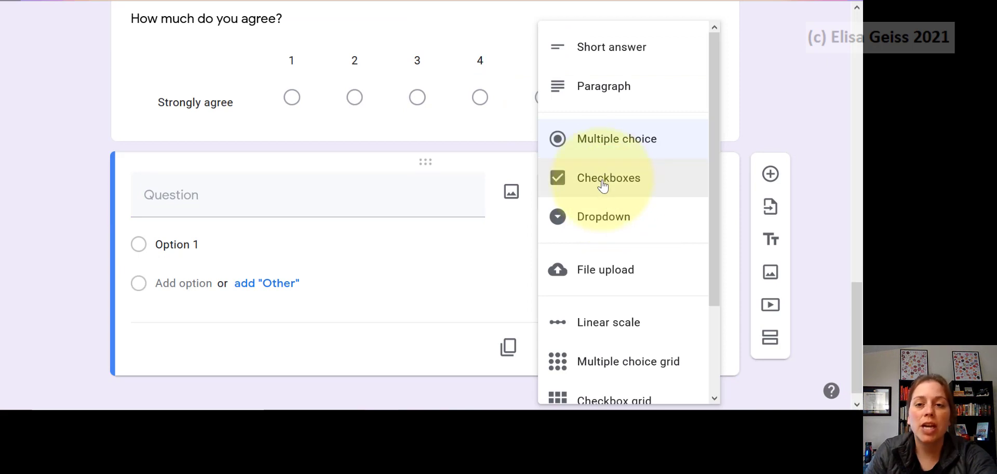
{"action": "left_click", "coordinate": [635, 179]}
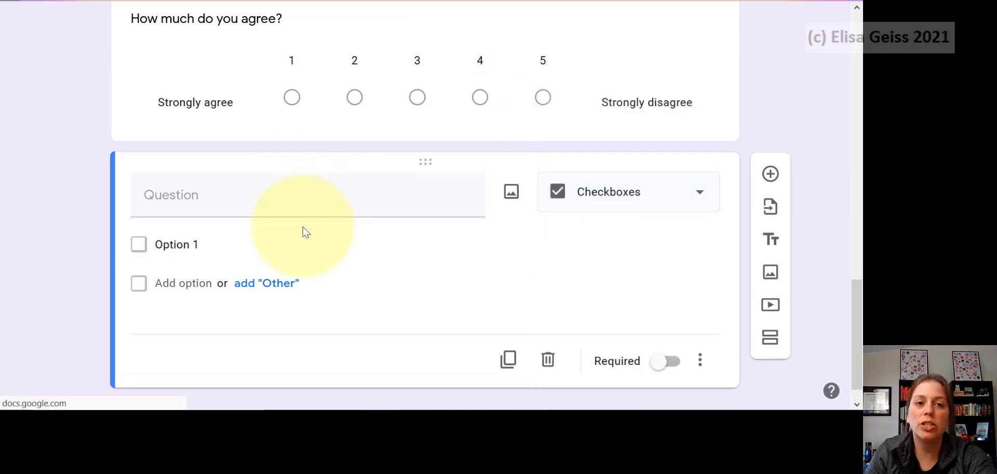
{"action": "left_click", "coordinate": [298, 186]}
{"action": "type", "text": "Choose all that apply"}
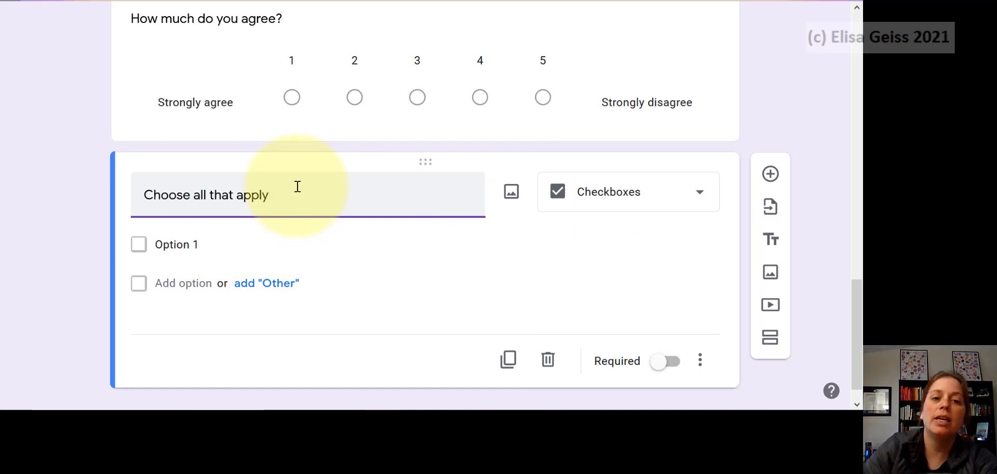
- Give the checkboxes question the options "Clubs" and "Organizations", plus a third option with its default text
{"action": "left_click", "coordinate": [223, 242]}
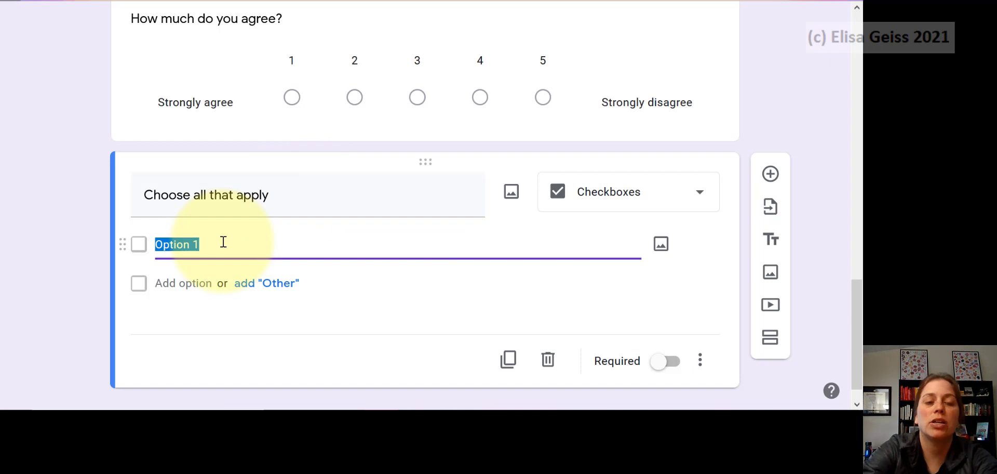
{"action": "type", "text": "Clubs"}
{"action": "key", "text": "Return"}
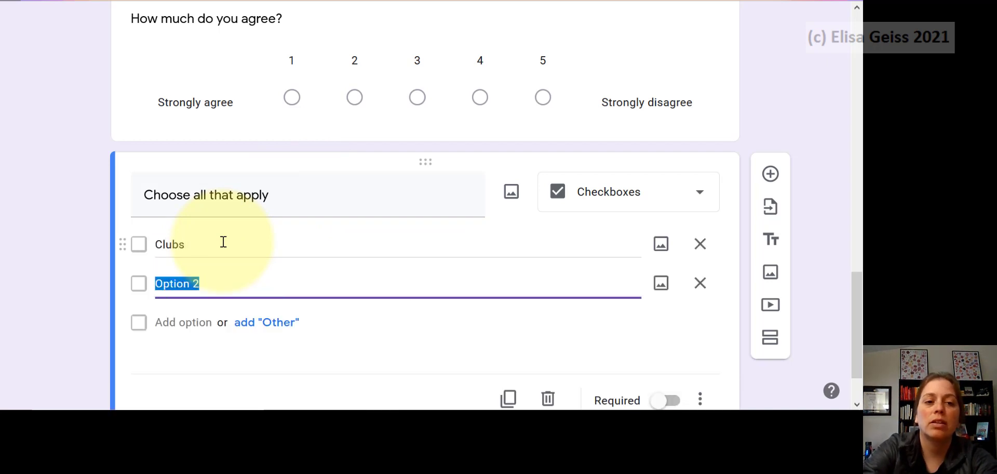
{"action": "type", "text": "Organiza"}
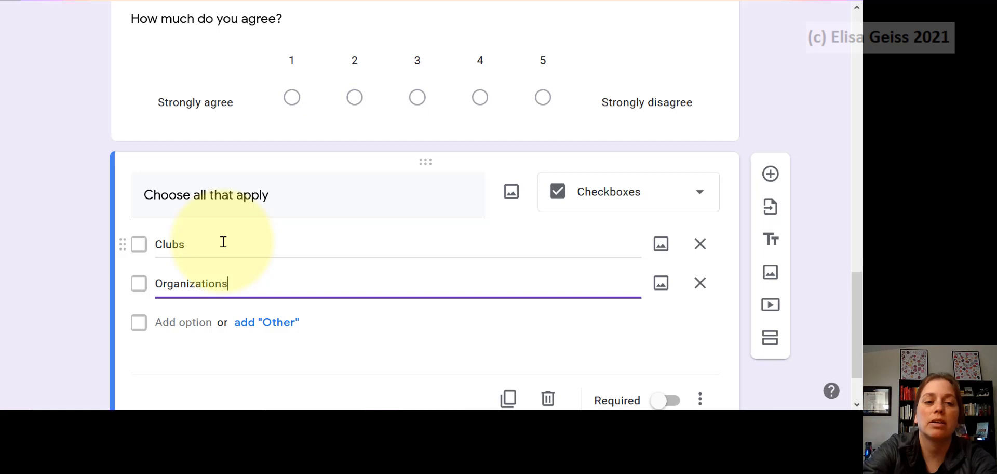
{"action": "key", "text": "Return"}
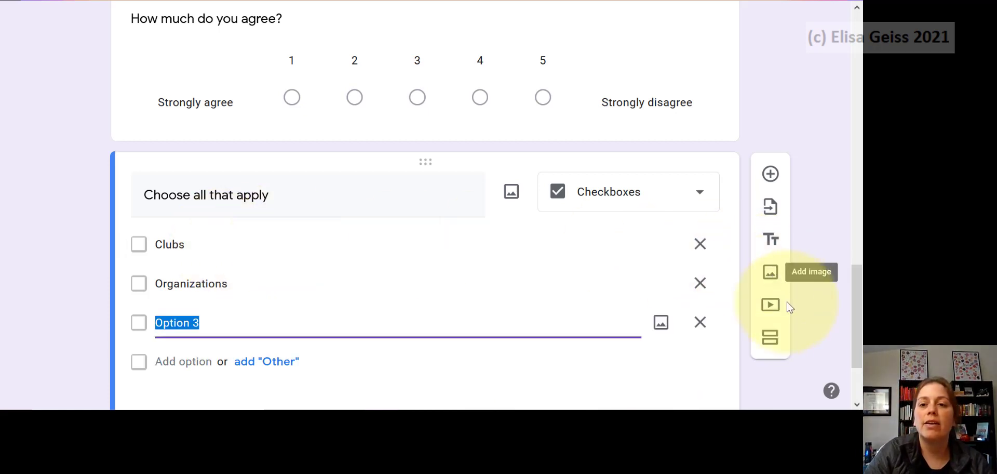
{"action": "left_click", "coordinate": [845, 322]}
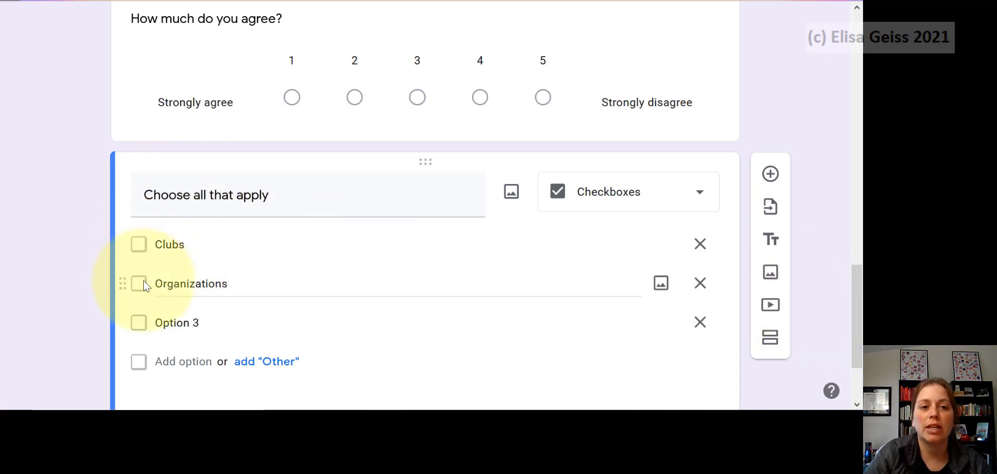
- Add a Multiple choice grid question below the checkboxes question with the text "Depression questions"
{"action": "left_click", "coordinate": [770, 174]}
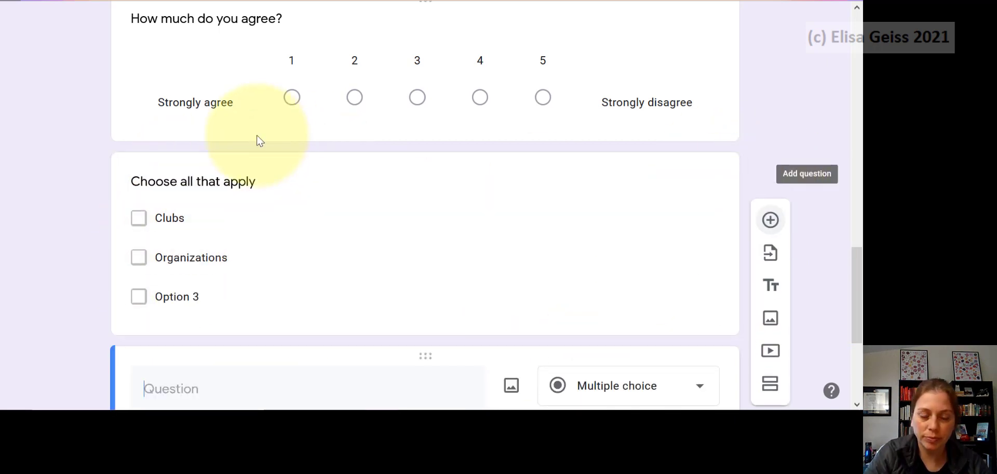
{"action": "left_click", "coordinate": [597, 228]}
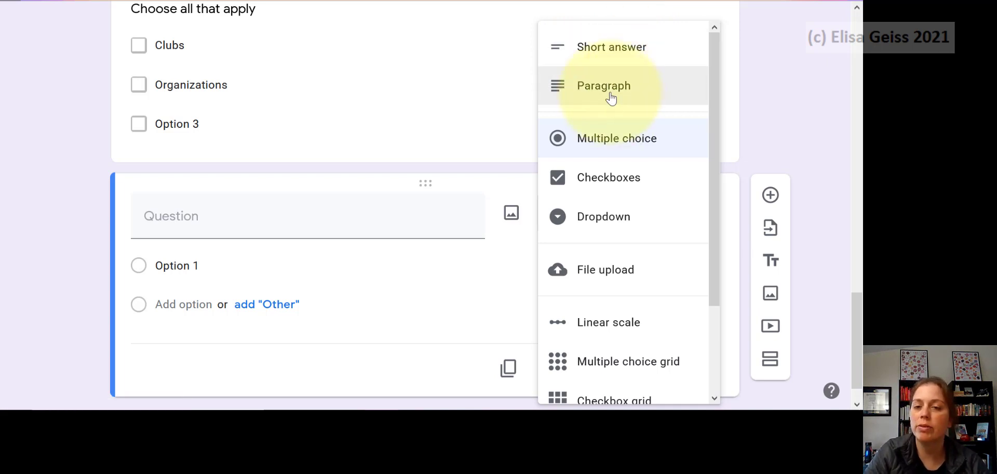
{"action": "scroll", "coordinate": [634, 296], "scroll_direction": "down", "scroll_amount": 2}
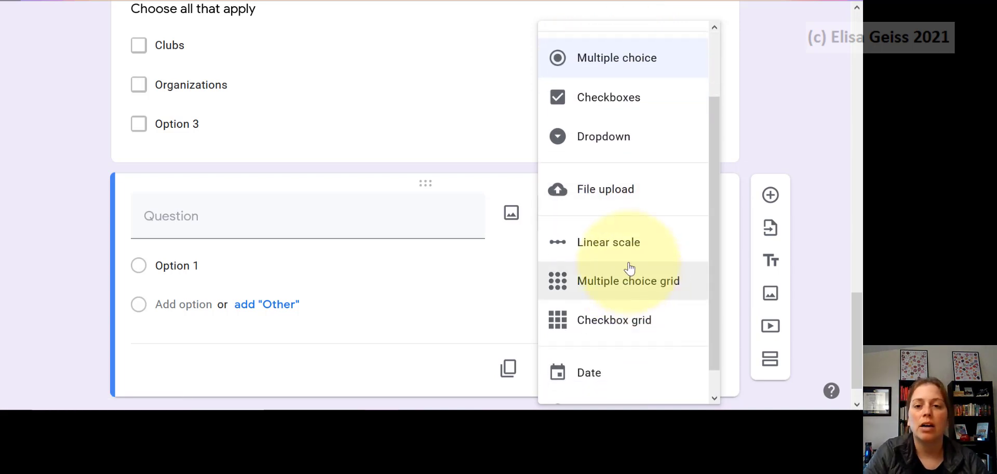
{"action": "scroll", "coordinate": [630, 268], "scroll_direction": "down", "scroll_amount": 3}
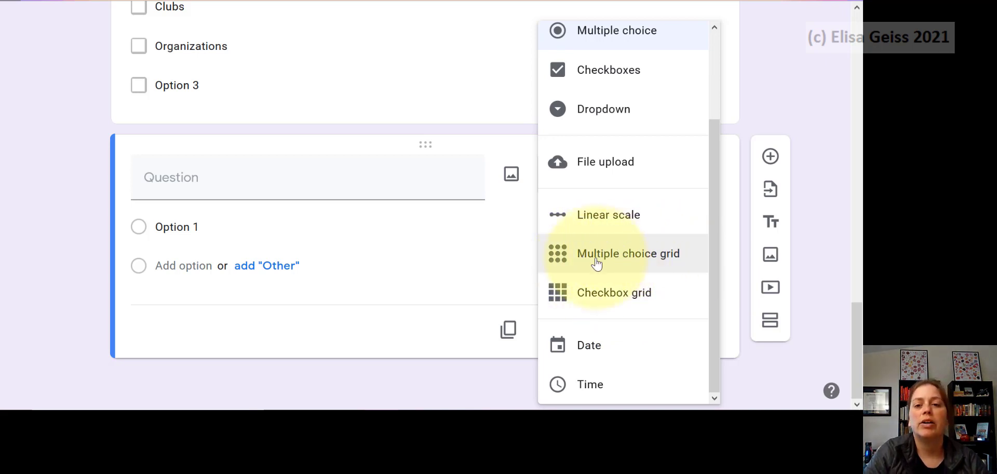
{"action": "left_click", "coordinate": [632, 273]}
{"action": "left_click", "coordinate": [277, 189]}
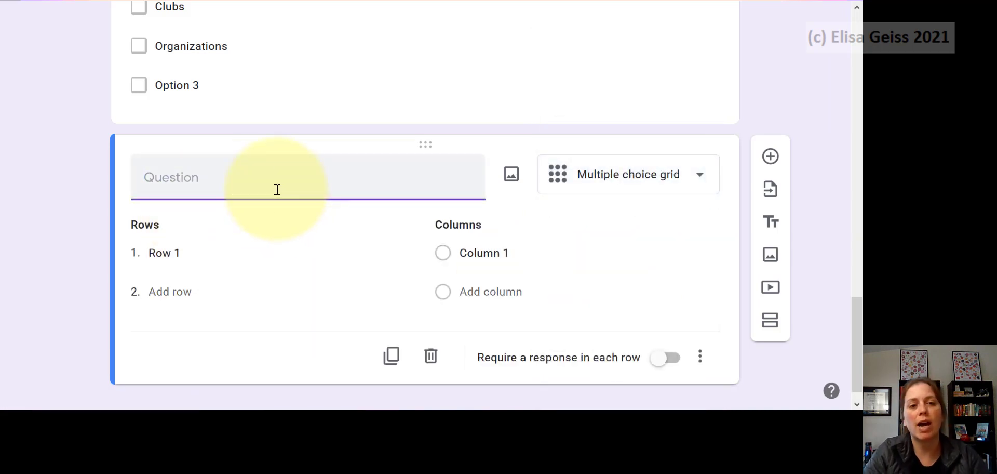
{"action": "type", "text": "Depr"}
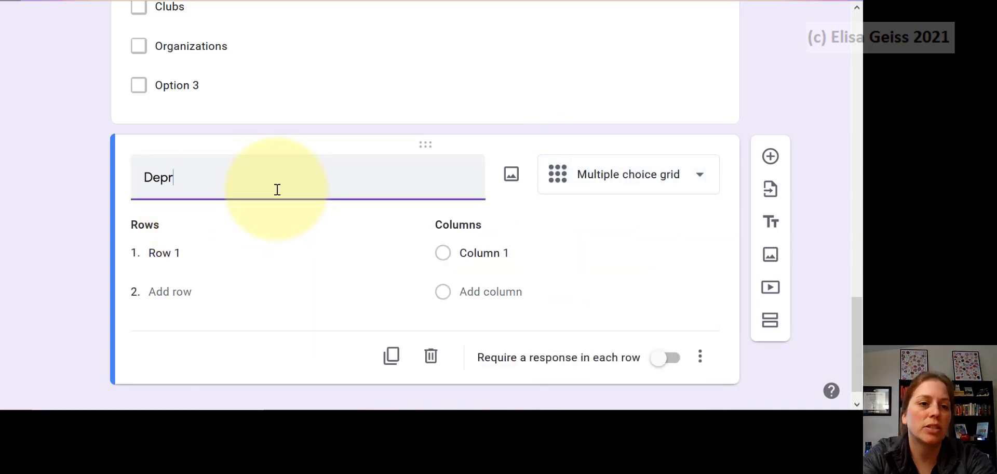
{"action": "type", "text": "ession questions"}
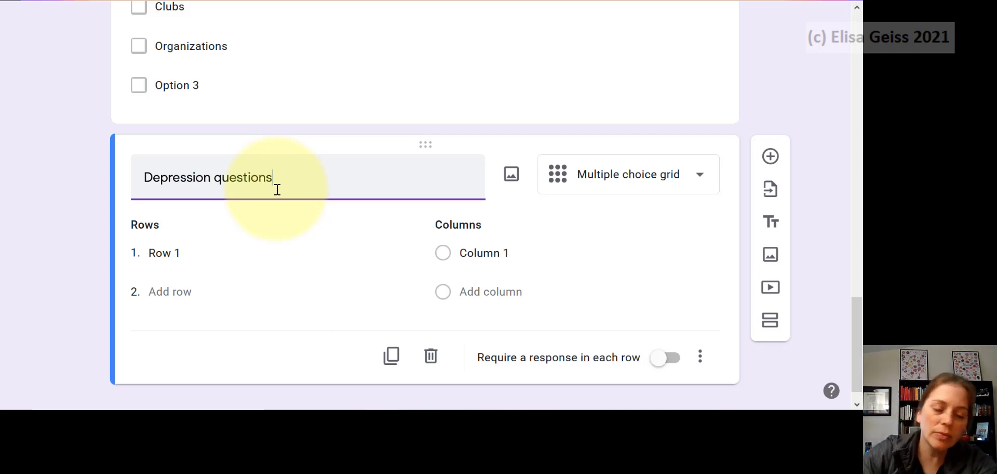
- Give the depression grid two rows, "Feeling sad / down" and "Feeling little interest or pleasure"
{"action": "left_click", "coordinate": [154, 253]}
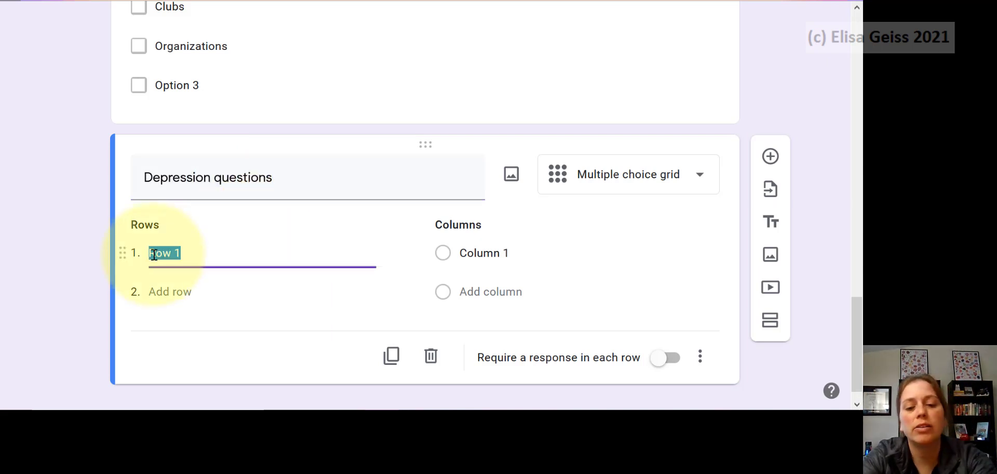
{"action": "type", "text": "Feeling sad / down"}
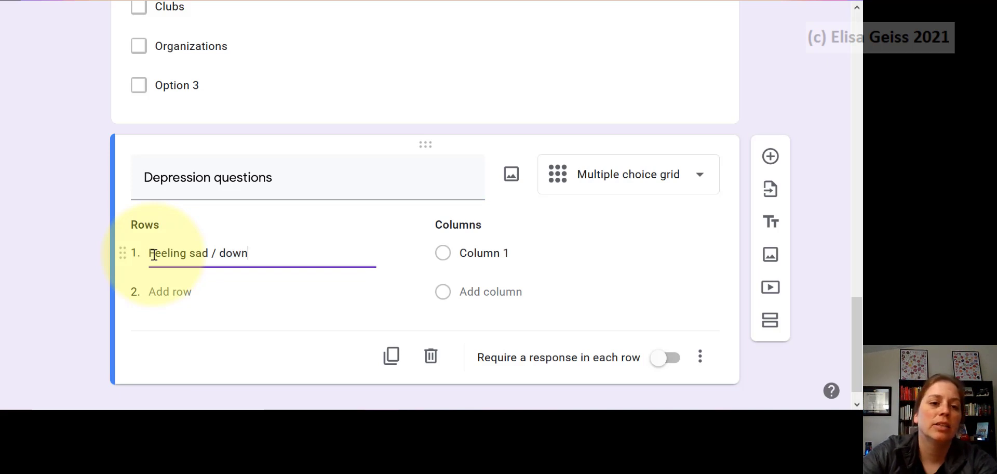
{"action": "key", "text": "Return"}
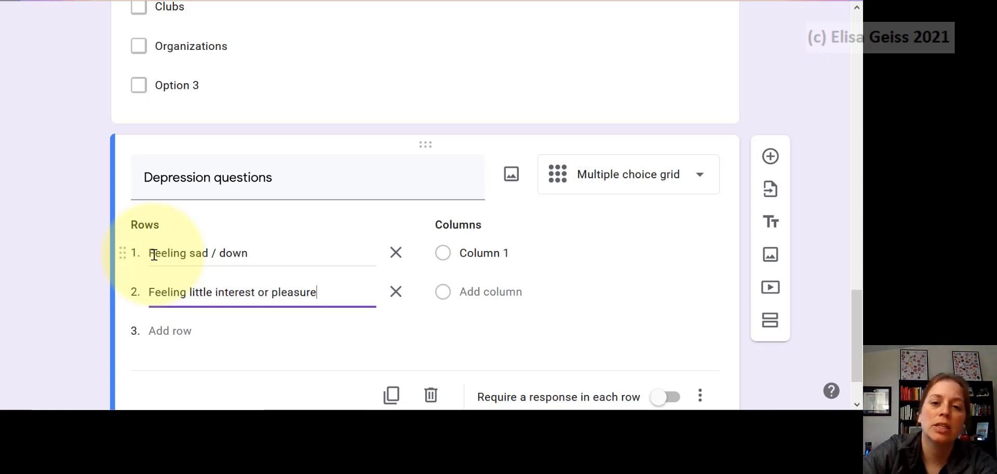
- Name the first two columns of the depression grid "Agree" and "Disagree"
{"action": "left_click", "coordinate": [532, 253]}
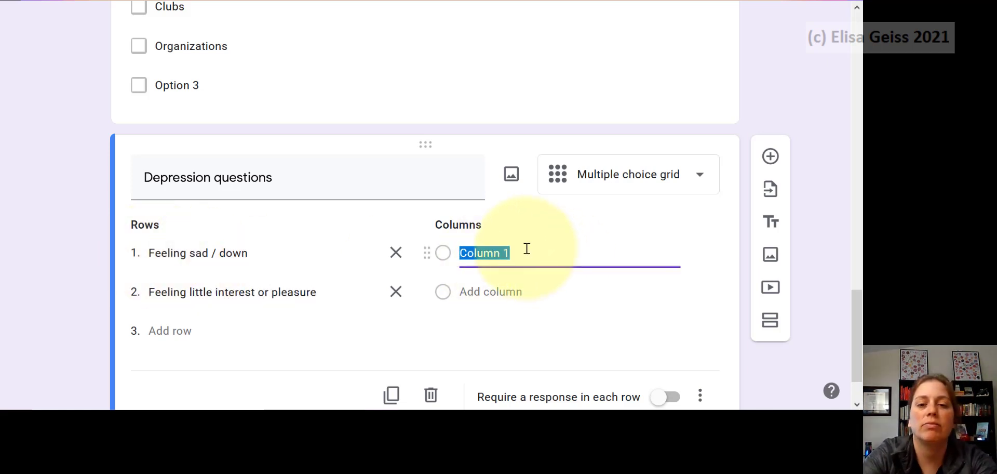
{"action": "type", "text": "Agree"}
{"action": "key", "text": "Tab"}
{"action": "type", "text": "Dis"}
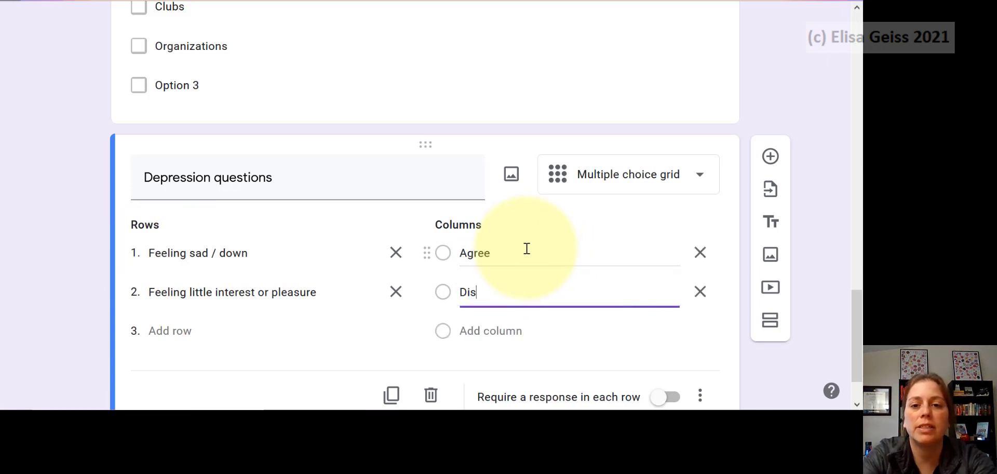
{"action": "left_click", "coordinate": [836, 67]}
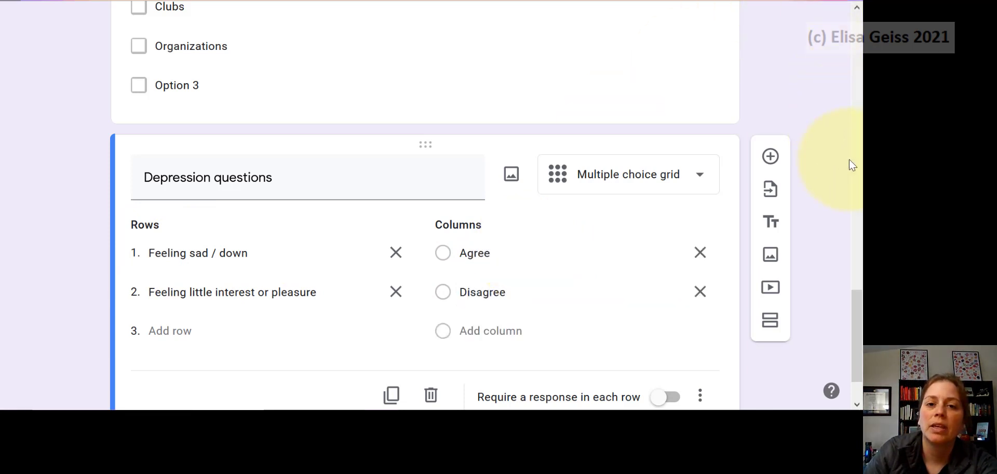
- Add a third grid column, "Neither agree or disagree", and insert a new blank multiple choice question below the grid
{"action": "scroll", "coordinate": [830, 274], "scroll_direction": "down", "scroll_amount": 1}
{"action": "scroll", "coordinate": [830, 273], "scroll_direction": "down", "scroll_amount": 1}
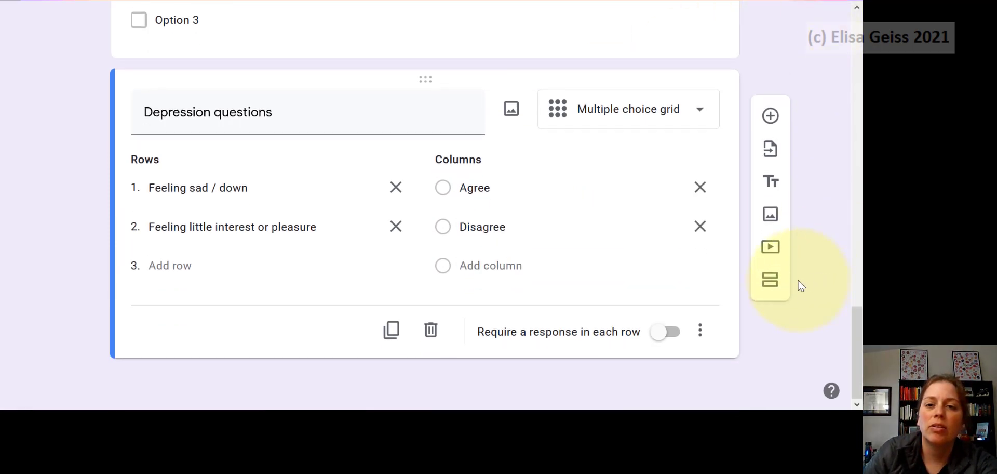
{"action": "left_click", "coordinate": [489, 265]}
{"action": "type", "text": "N"}
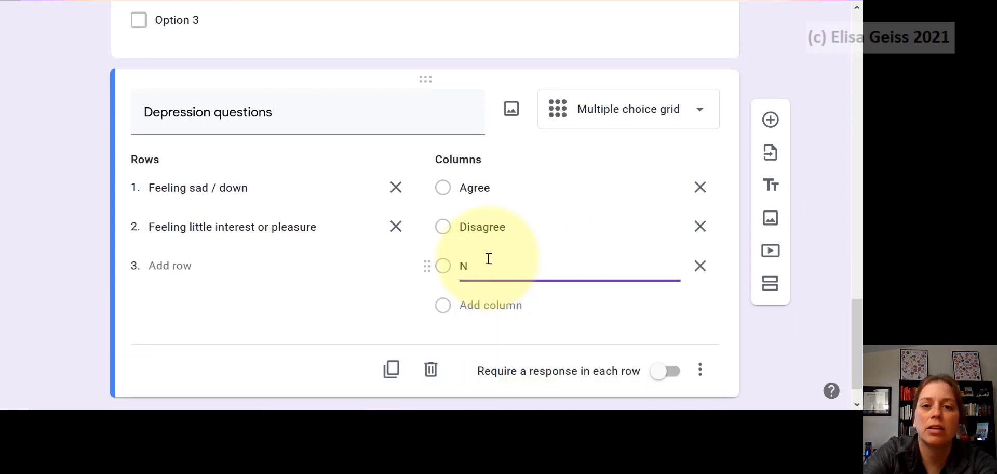
{"action": "type", "text": "either agree o"}
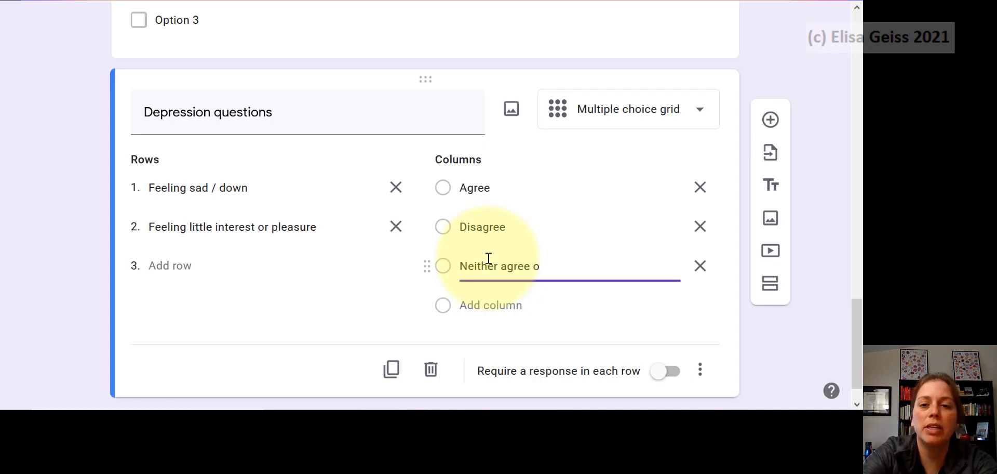
{"action": "type", "text": "r disagree"}
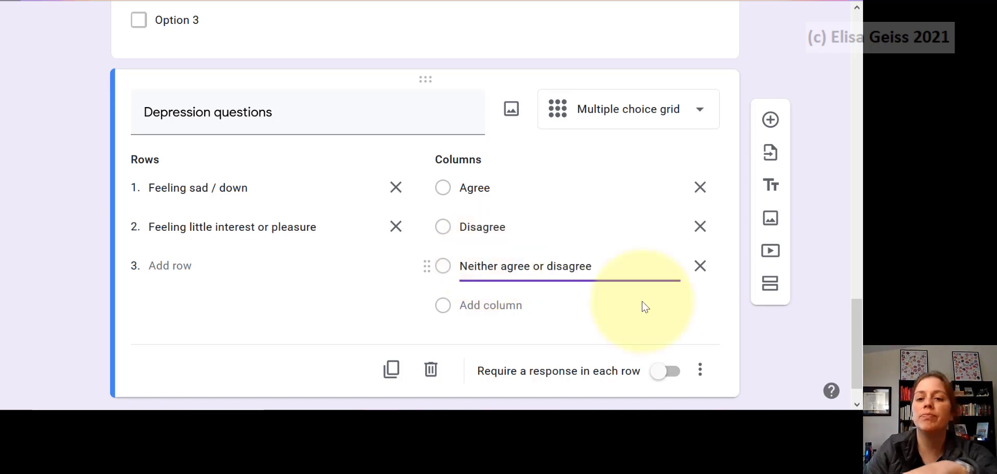
{"action": "left_click", "coordinate": [756, 354]}
{"action": "scroll", "coordinate": [756, 354], "scroll_direction": "down", "scroll_amount": 1}
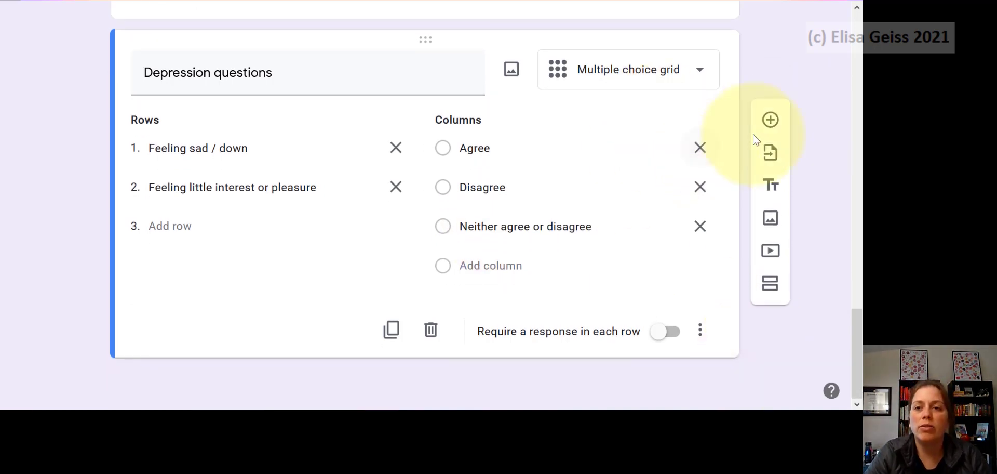
{"action": "left_click", "coordinate": [770, 118]}
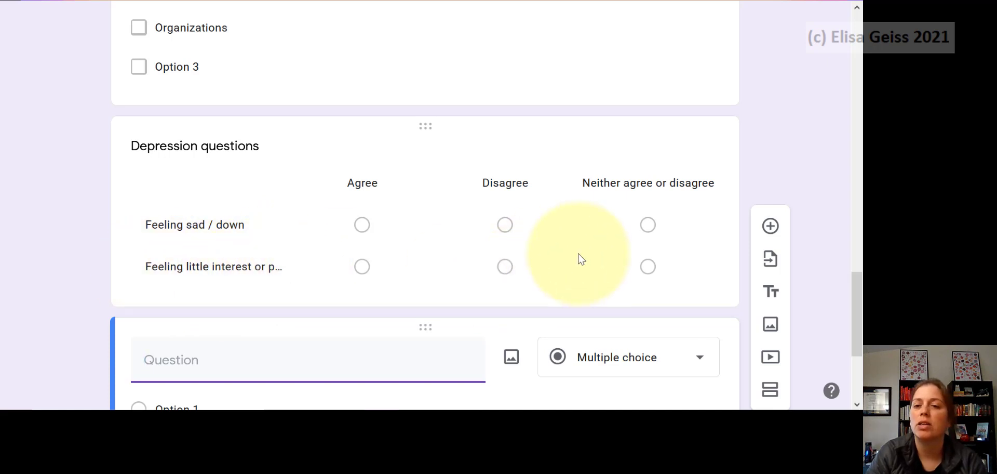
- Open the form preview and review the first page with the consent text, agreement and age questions
{"action": "scroll", "coordinate": [581, 258], "scroll_direction": "up", "scroll_amount": 20}
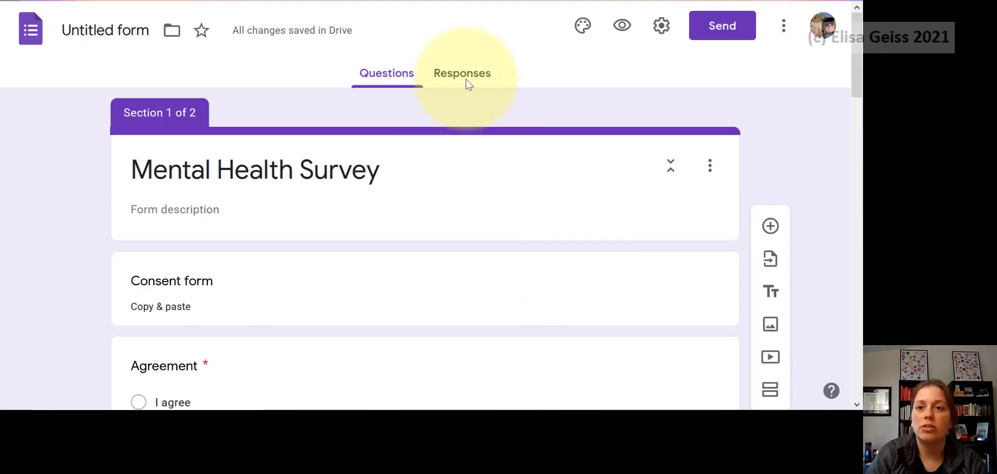
{"action": "left_click", "coordinate": [622, 27]}
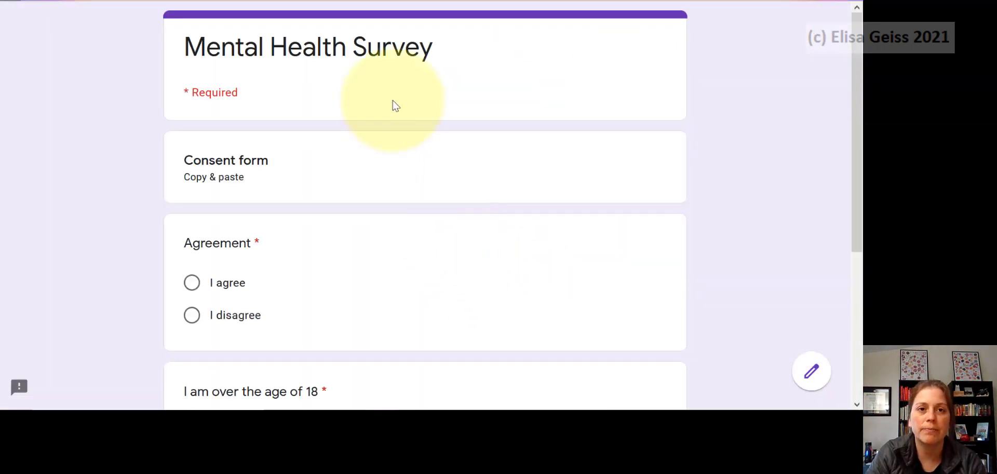
{"action": "scroll", "coordinate": [478, 38], "scroll_direction": "down", "scroll_amount": 5}
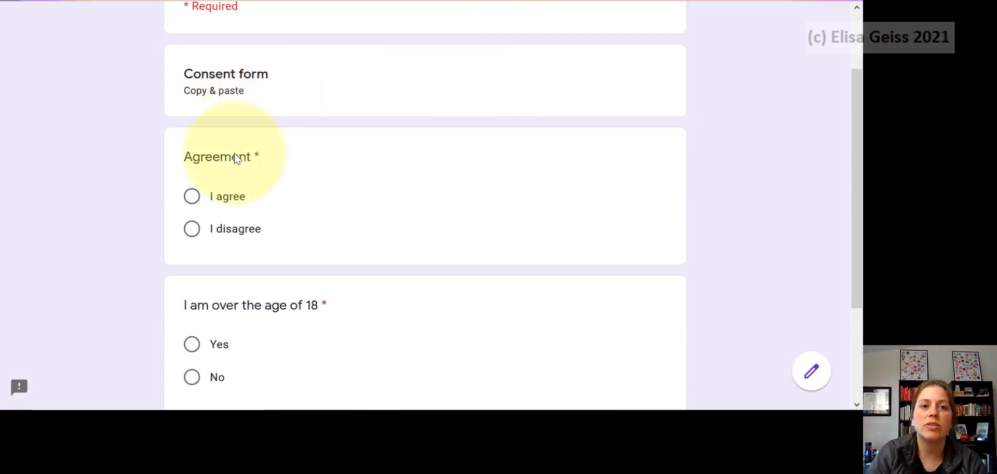
{"action": "scroll", "coordinate": [363, 191], "scroll_direction": "up", "scroll_amount": 5}
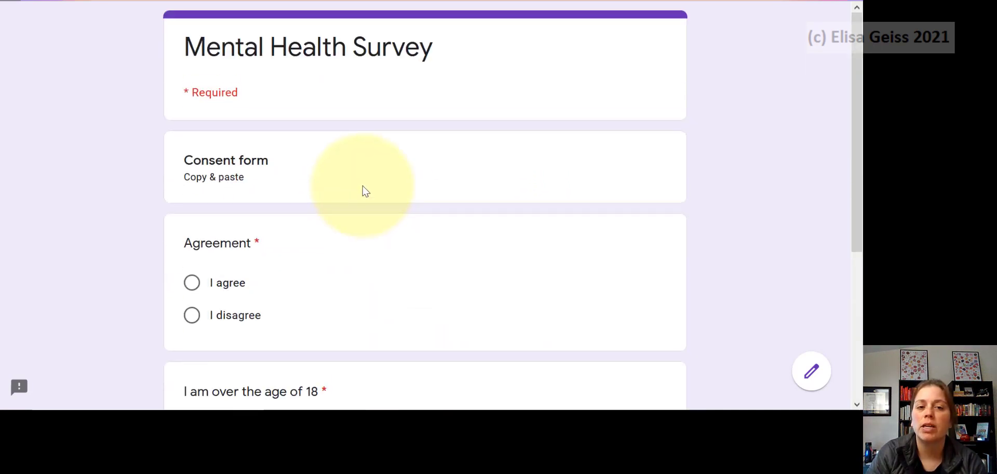
{"action": "scroll", "coordinate": [362, 187], "scroll_direction": "down", "scroll_amount": 2}
{"action": "scroll", "coordinate": [364, 187], "scroll_direction": "down", "scroll_amount": 2}
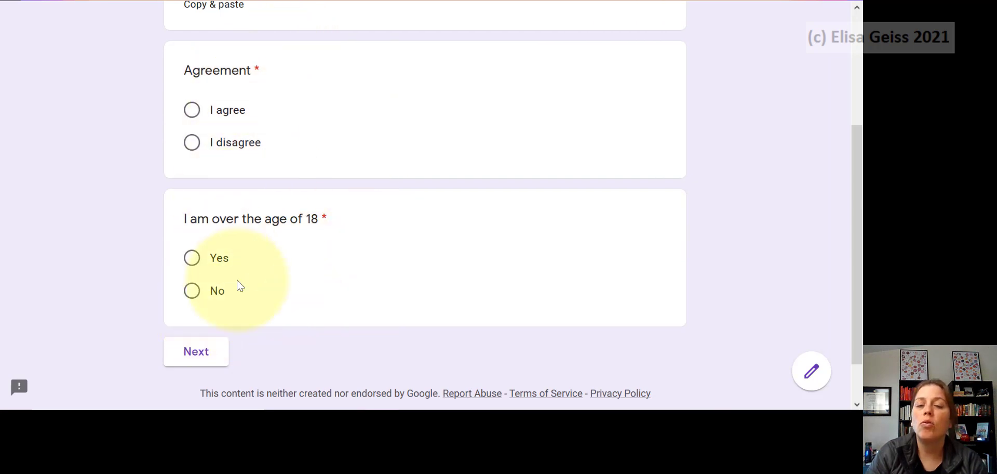
{"action": "scroll", "coordinate": [278, 248], "scroll_direction": "up", "scroll_amount": 3}
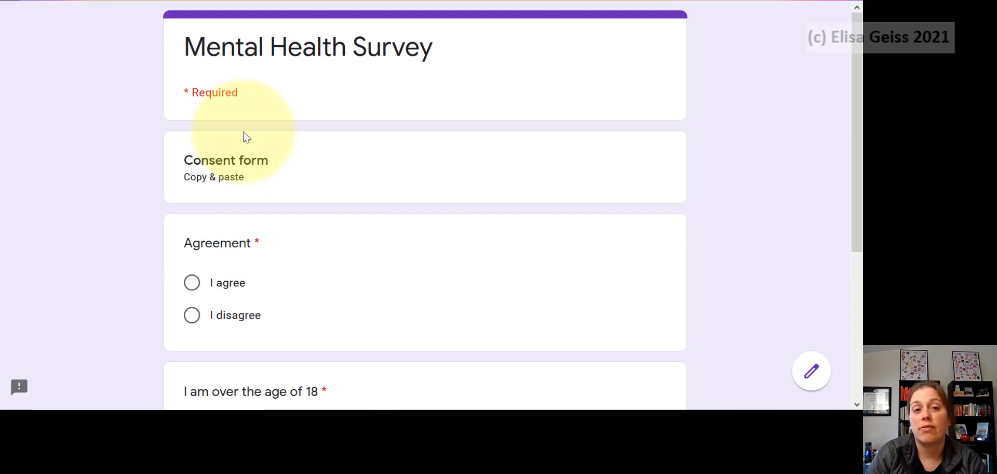
{"action": "scroll", "coordinate": [245, 138], "scroll_direction": "down", "scroll_amount": 3}
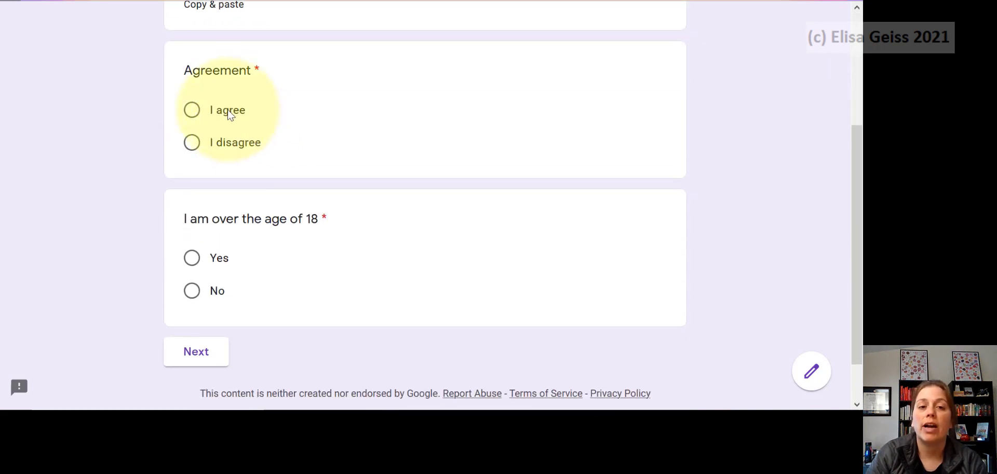
- Test the preview by answering "I agree" and "Yes" to being over 18, continue to the next section, and review its questions
{"action": "left_click", "coordinate": [230, 113]}
{"action": "left_click", "coordinate": [221, 259]}
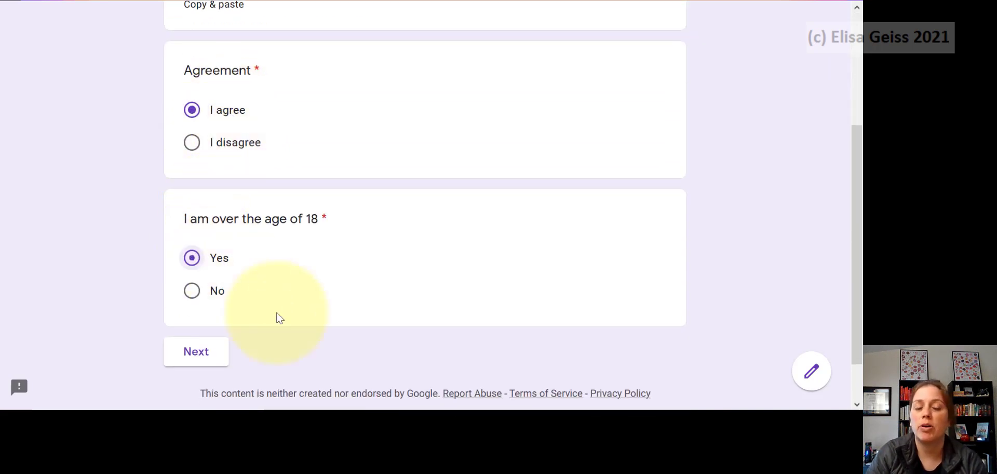
{"action": "left_click", "coordinate": [199, 364]}
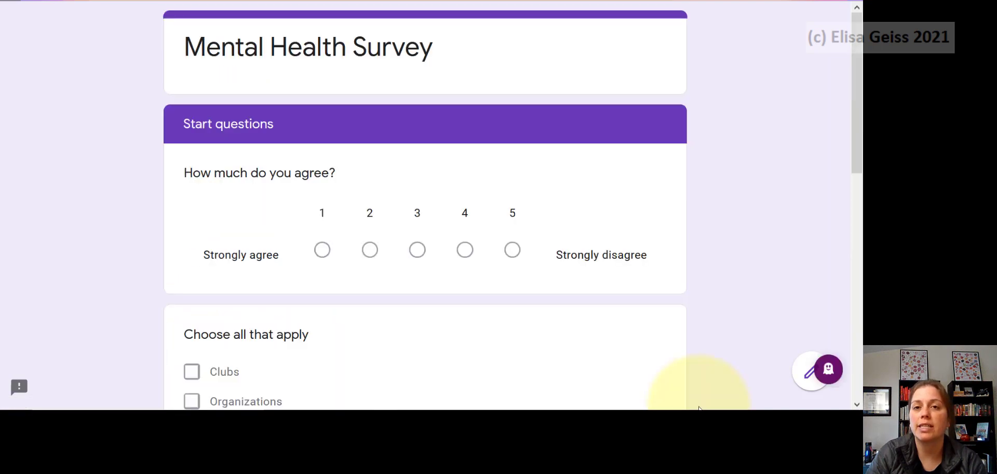
{"action": "scroll", "coordinate": [483, 254], "scroll_direction": "down", "scroll_amount": 2}
{"action": "scroll", "coordinate": [361, 251], "scroll_direction": "down", "scroll_amount": 6}
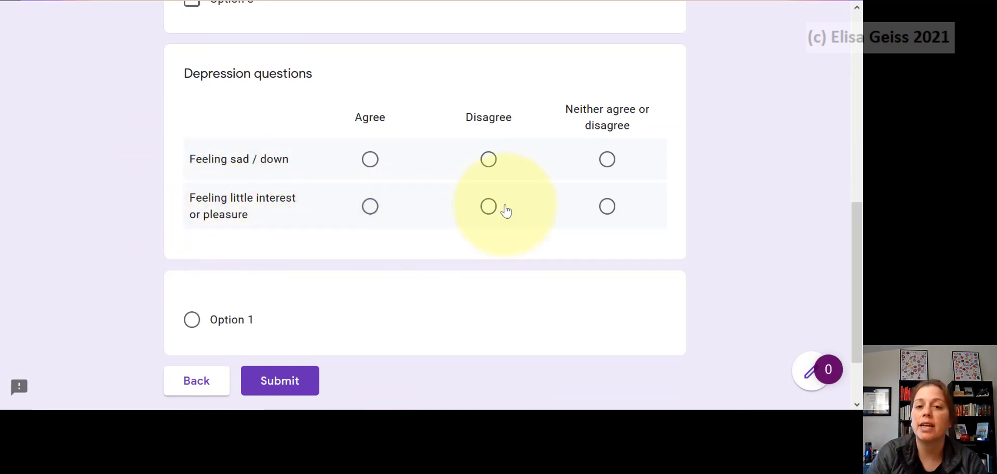
- Test the consent routing by changing the agreement answer to "I disagree", continuing to the next section, and returning to the consent page
{"action": "left_click", "coordinate": [203, 391]}
{"action": "scroll", "coordinate": [474, 134], "scroll_direction": "down", "scroll_amount": 3}
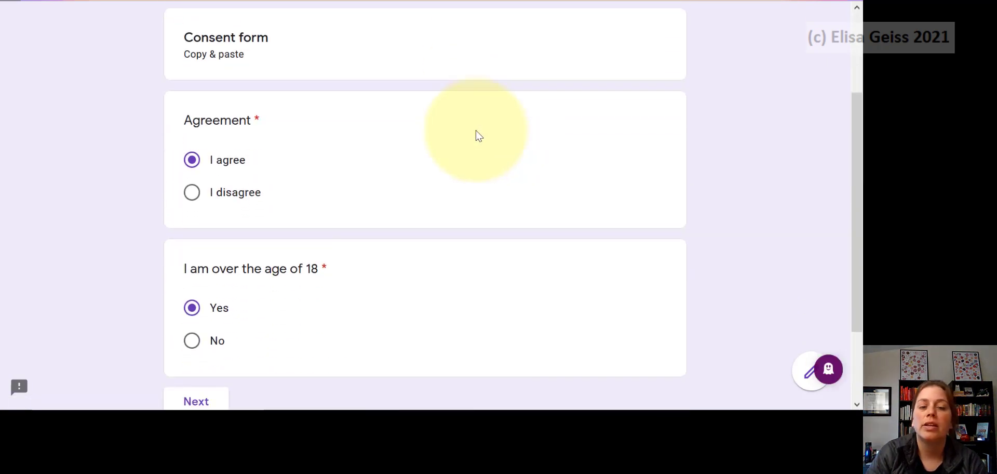
{"action": "left_click", "coordinate": [190, 148]}
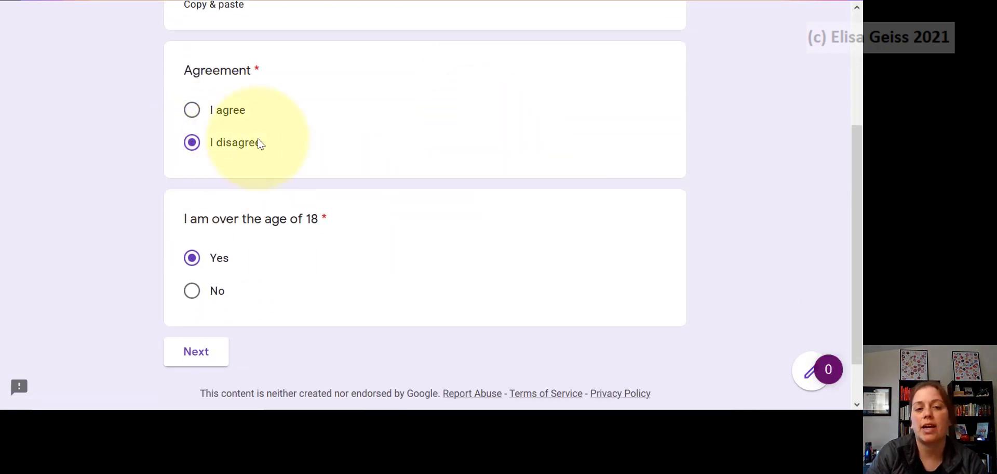
{"action": "left_click", "coordinate": [197, 352]}
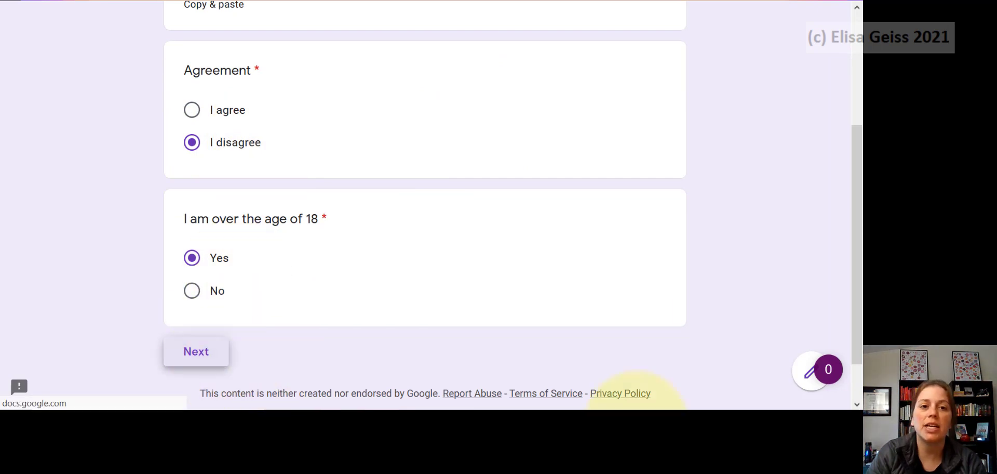
{"action": "scroll", "coordinate": [592, 358], "scroll_direction": "down", "scroll_amount": 3}
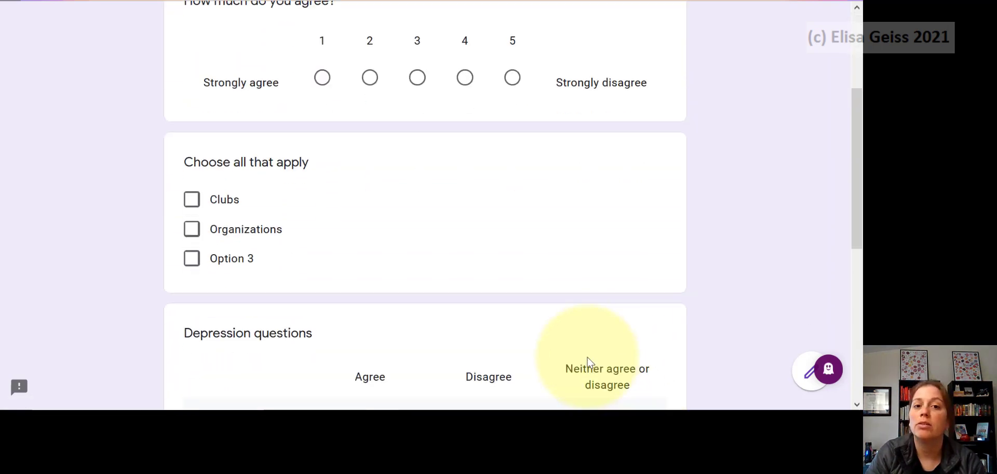
{"action": "scroll", "coordinate": [250, 245], "scroll_direction": "down", "scroll_amount": 6}
{"action": "left_click", "coordinate": [202, 310]}
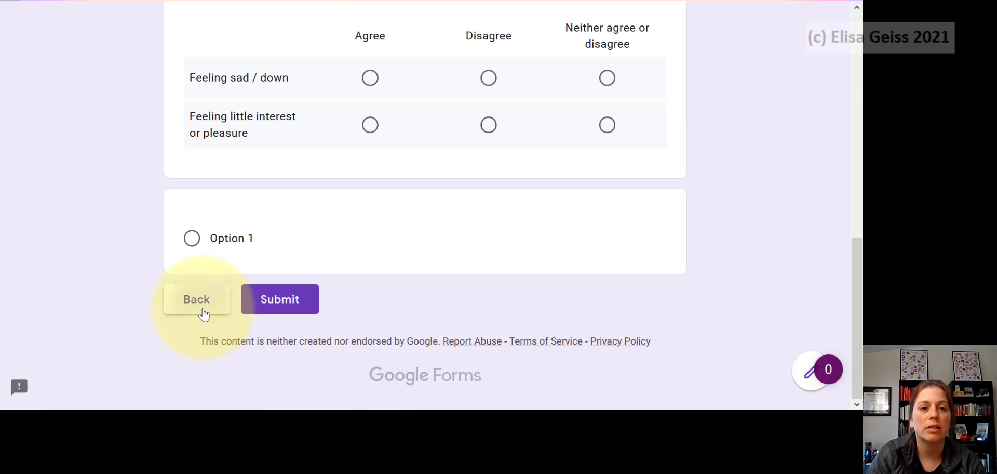
{"action": "scroll", "coordinate": [377, 235], "scroll_direction": "down", "scroll_amount": 3}
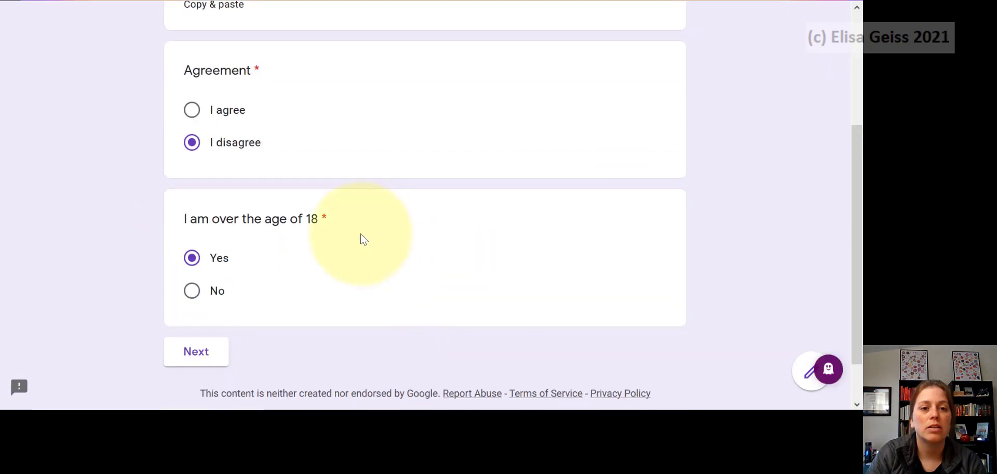
- Test the preview with "I disagree" and "Yes" to being over 18, continuing to the next section and returning to the consent page
{"action": "left_click", "coordinate": [212, 349]}
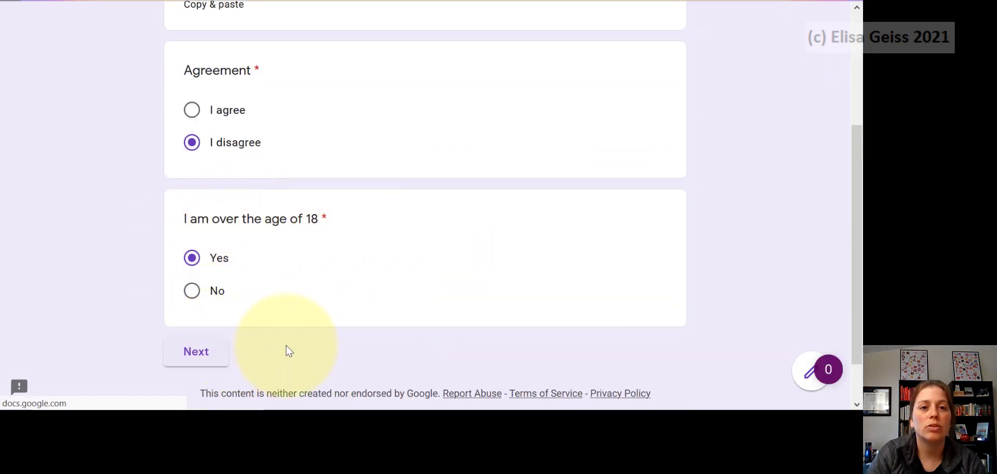
{"action": "scroll", "coordinate": [288, 320], "scroll_direction": "down", "scroll_amount": 10}
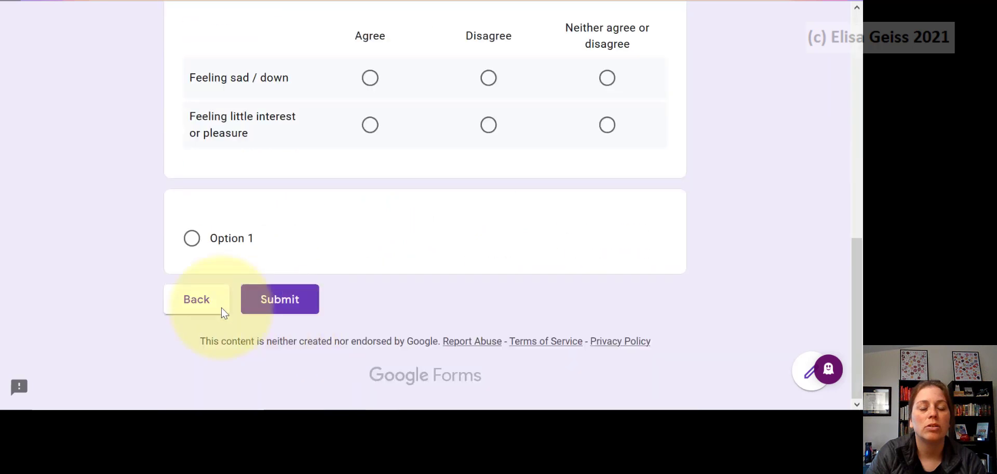
{"action": "left_click", "coordinate": [182, 298]}
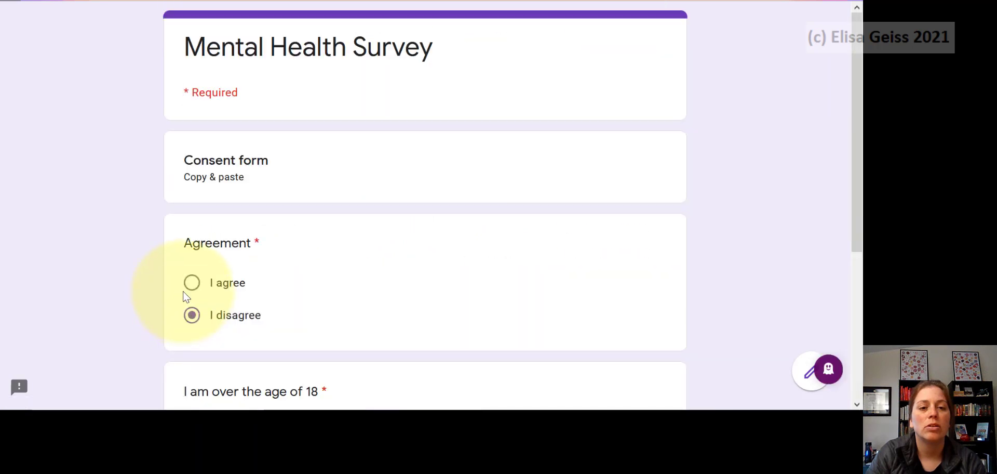
- Test the preview with "I disagree" and "No" to being over 18, continue to the next page, and go back
{"action": "scroll", "coordinate": [186, 296], "scroll_direction": "down", "scroll_amount": 4}
{"action": "left_click", "coordinate": [192, 238]}
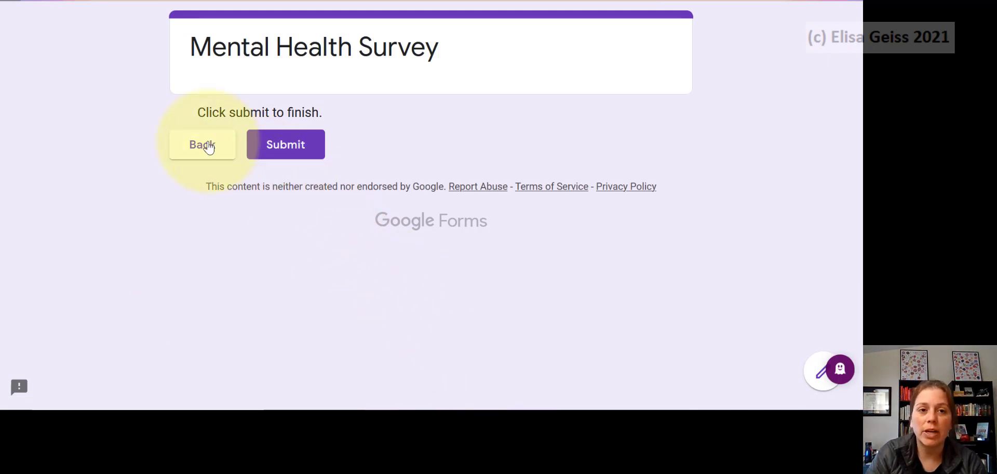
{"action": "left_click", "coordinate": [204, 146]}
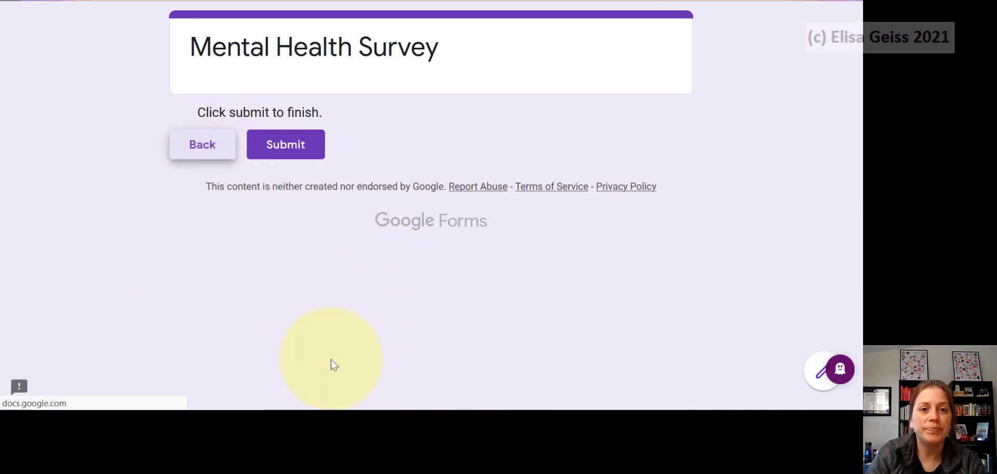
- Test the preview with "I agree" and "No" to being over 18, continue to the next page, and return to the consent page
{"action": "scroll", "coordinate": [331, 360], "scroll_direction": "down", "scroll_amount": 3}
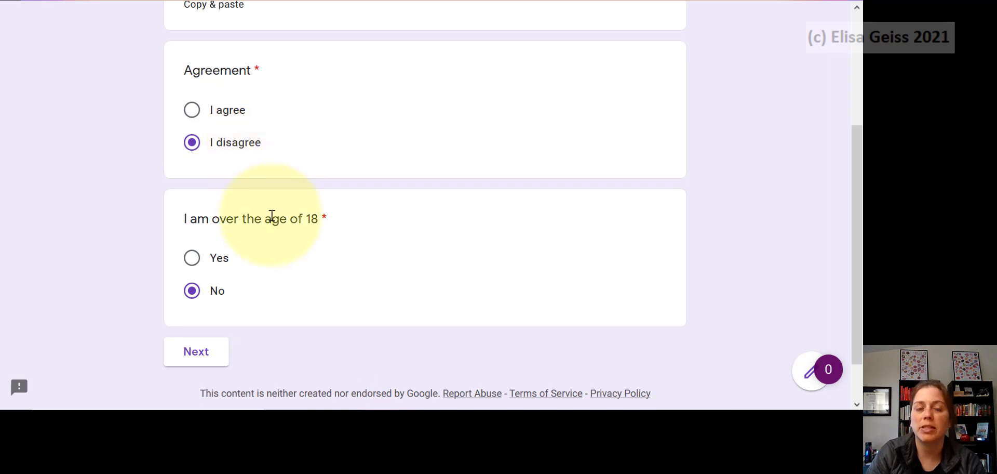
{"action": "left_click", "coordinate": [228, 260]}
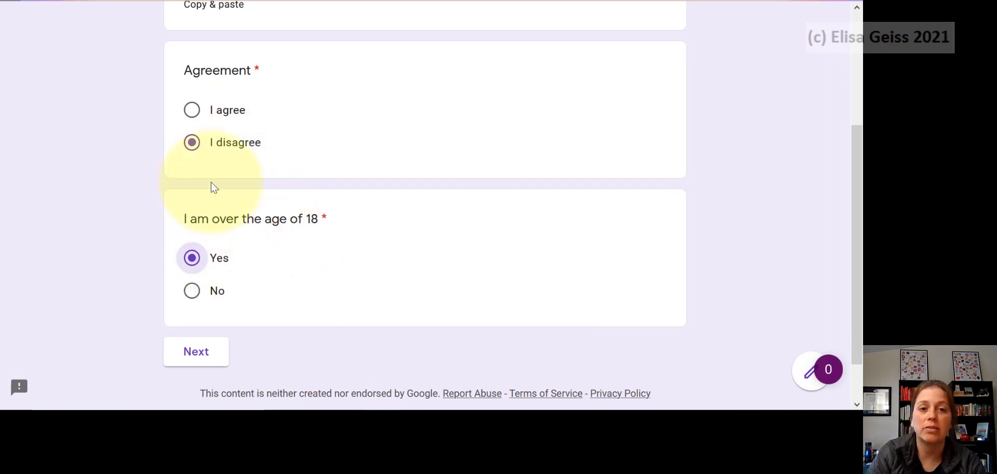
{"action": "left_click", "coordinate": [208, 110]}
{"action": "left_click", "coordinate": [215, 292]}
{"action": "left_click", "coordinate": [212, 354]}
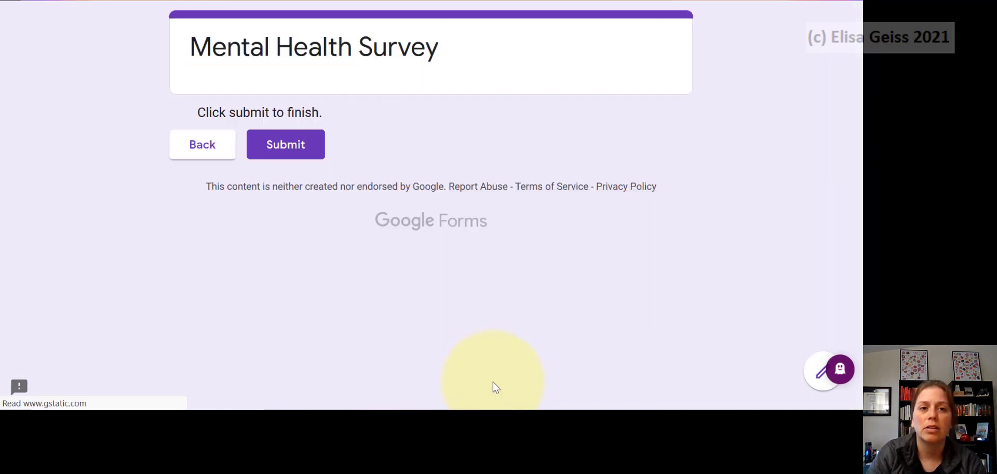
{"action": "left_click", "coordinate": [180, 145]}
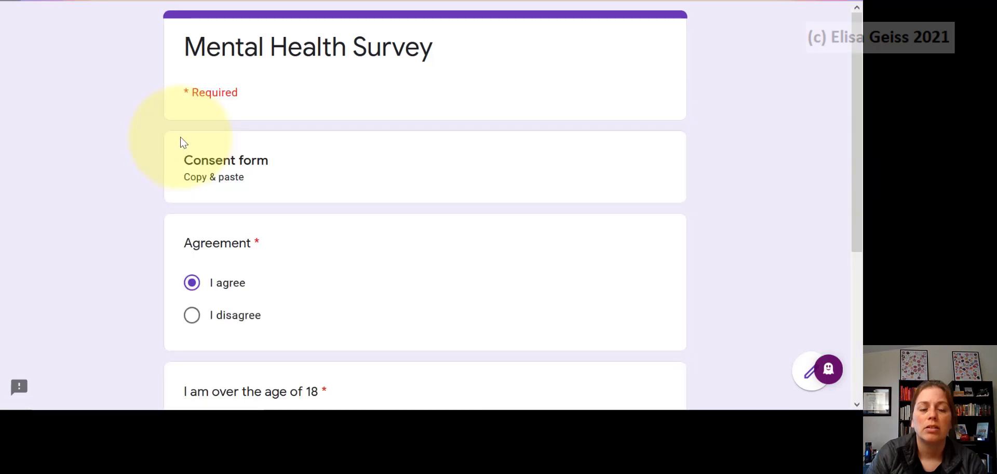
- Review the answers on the preview's first page, then close the preview without saving them and return to the form editor
{"action": "scroll", "coordinate": [183, 142], "scroll_direction": "down", "scroll_amount": 3}
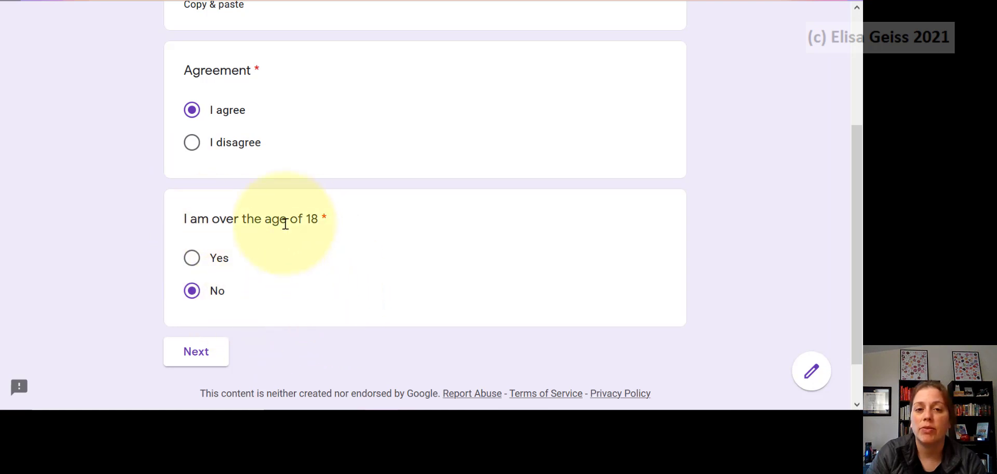
{"action": "left_click", "coordinate": [528, 0]}
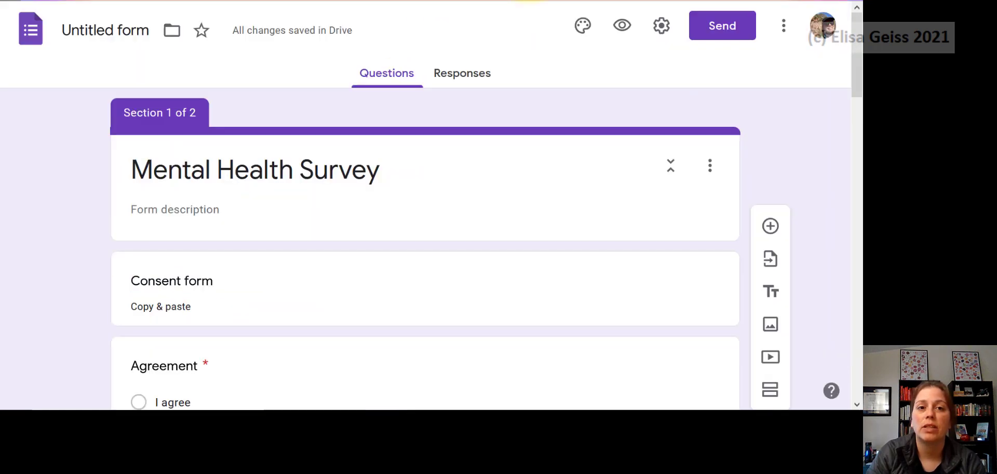
{"action": "left_click", "coordinate": [677, 0]}
{"action": "scroll", "coordinate": [475, 210], "scroll_direction": "down", "scroll_amount": 1}
{"action": "scroll", "coordinate": [475, 211], "scroll_direction": "up", "scroll_amount": 4}
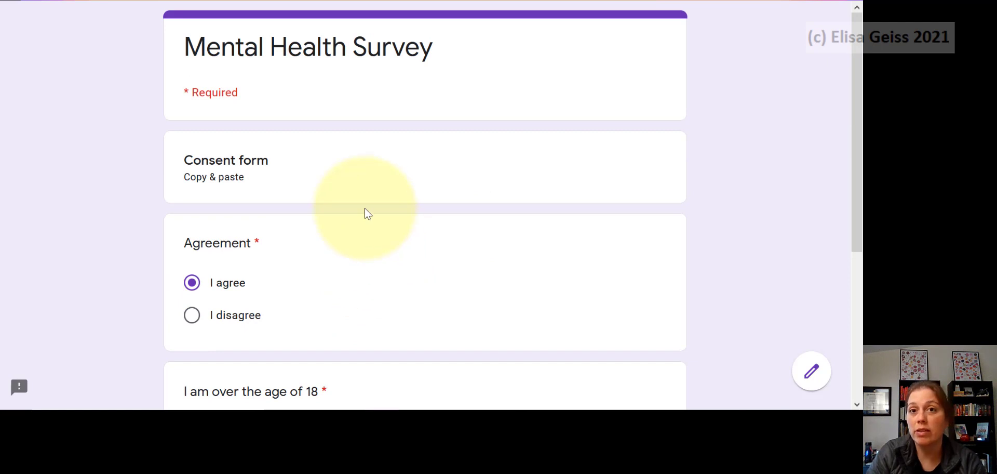
{"action": "left_click", "coordinate": [712, 0]}
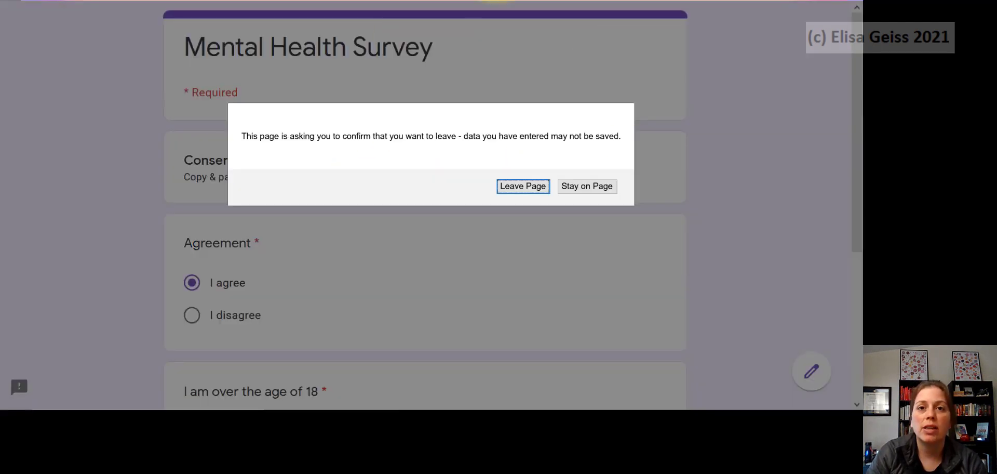
{"action": "left_click", "coordinate": [522, 186]}
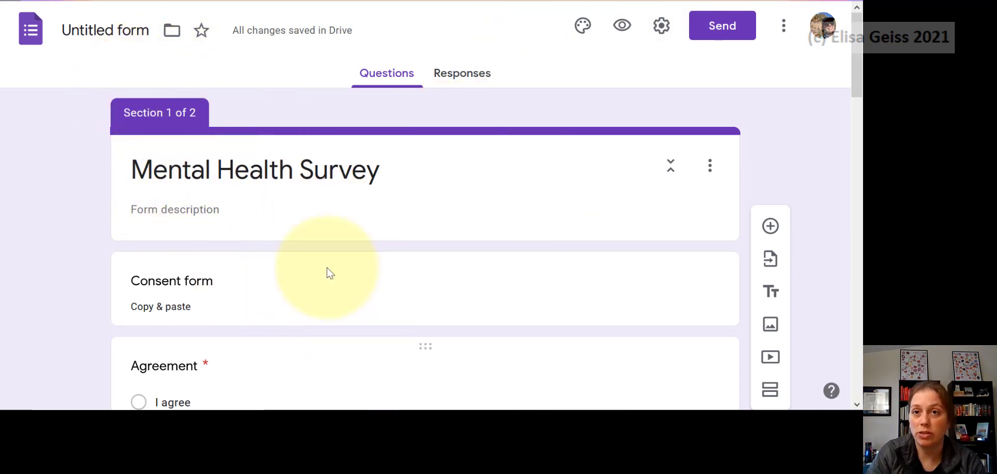
- Rename the untitled form file as "Mental Health Survey"
{"action": "scroll", "coordinate": [280, 270], "scroll_direction": "down", "scroll_amount": 2}
{"action": "scroll", "coordinate": [218, 187], "scroll_direction": "up", "scroll_amount": 1}
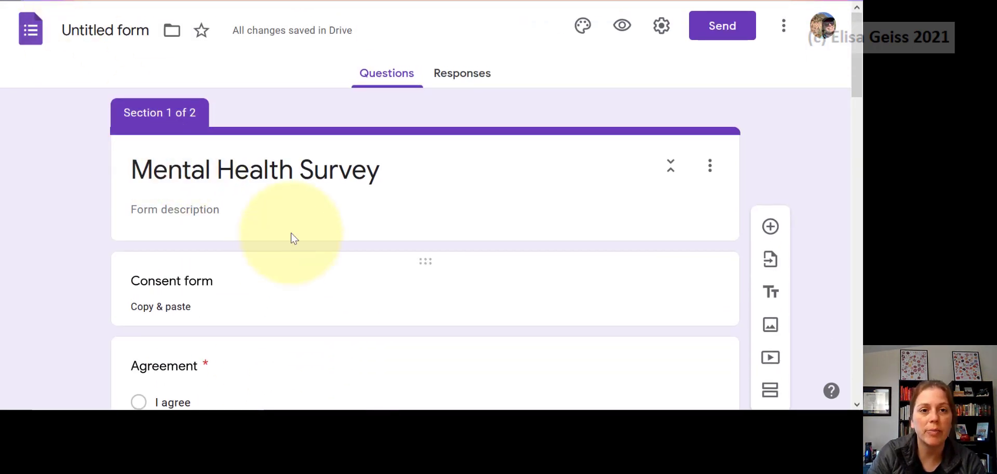
{"action": "left_click", "coordinate": [102, 32]}
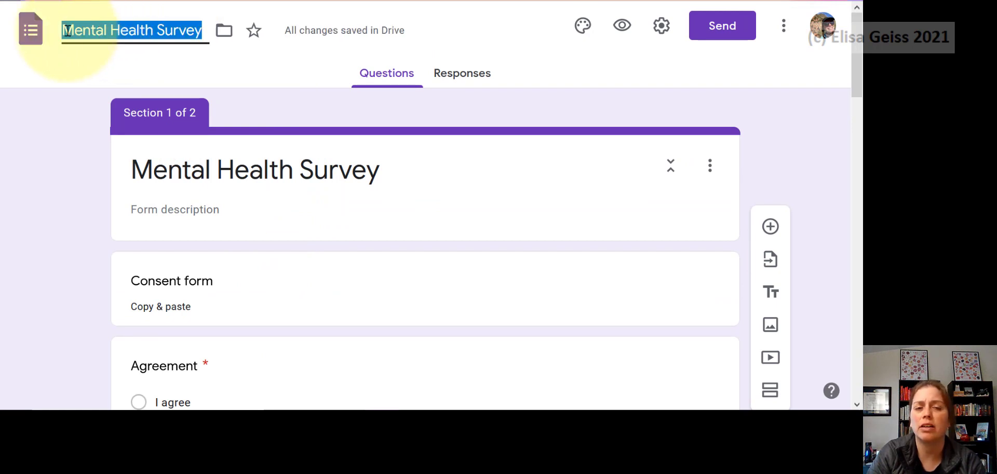
{"action": "left_click", "coordinate": [254, 113]}
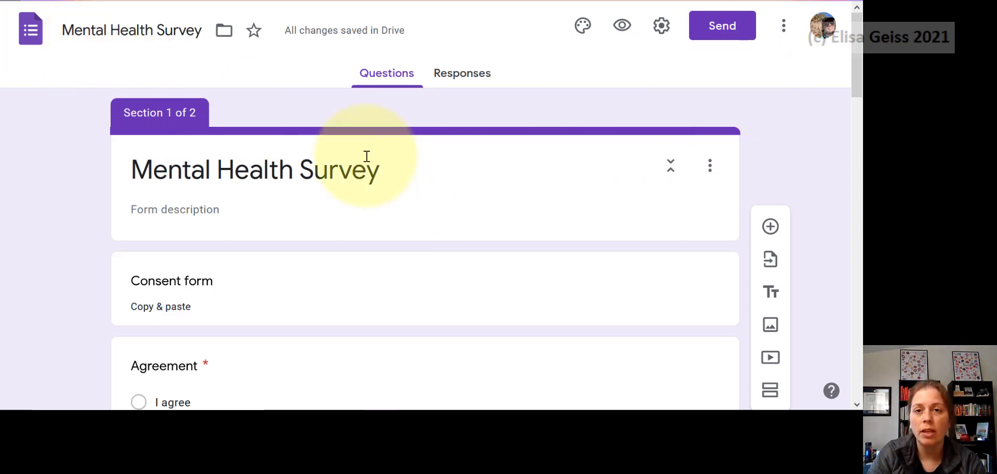
- Add a new untitled section to the end of the form
{"action": "scroll", "coordinate": [296, 303], "scroll_direction": "down", "scroll_amount": 2}
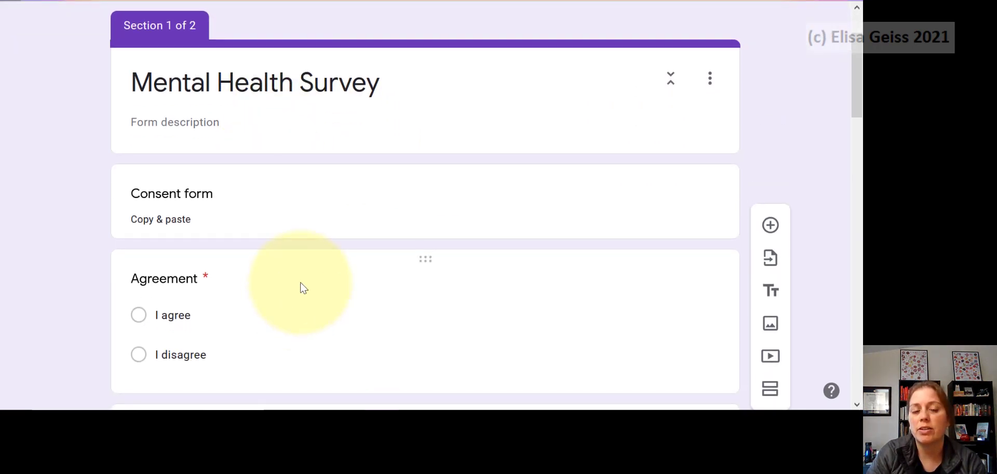
{"action": "scroll", "coordinate": [300, 285], "scroll_direction": "down", "scroll_amount": 5}
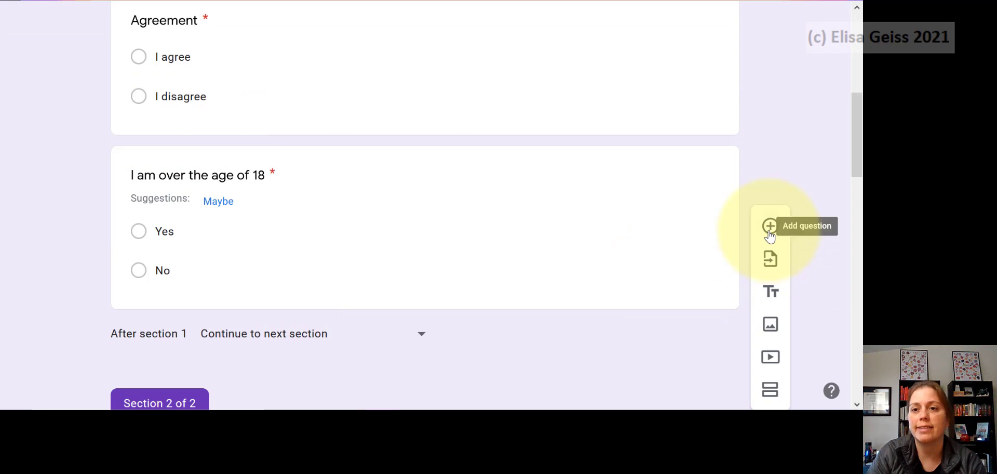
{"action": "left_click", "coordinate": [770, 391]}
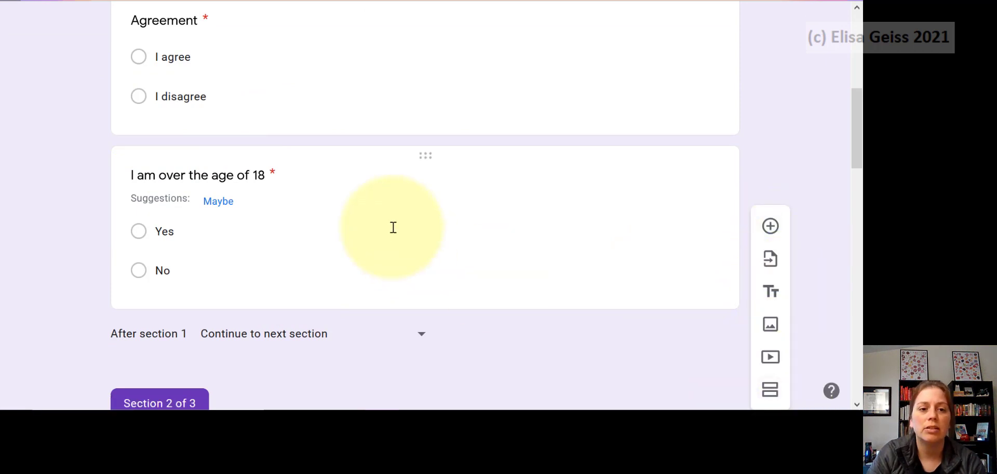
- Reorder the sections so the untitled section comes before "Start questions", and save the new order
{"action": "scroll", "coordinate": [393, 227], "scroll_direction": "down", "scroll_amount": 15}
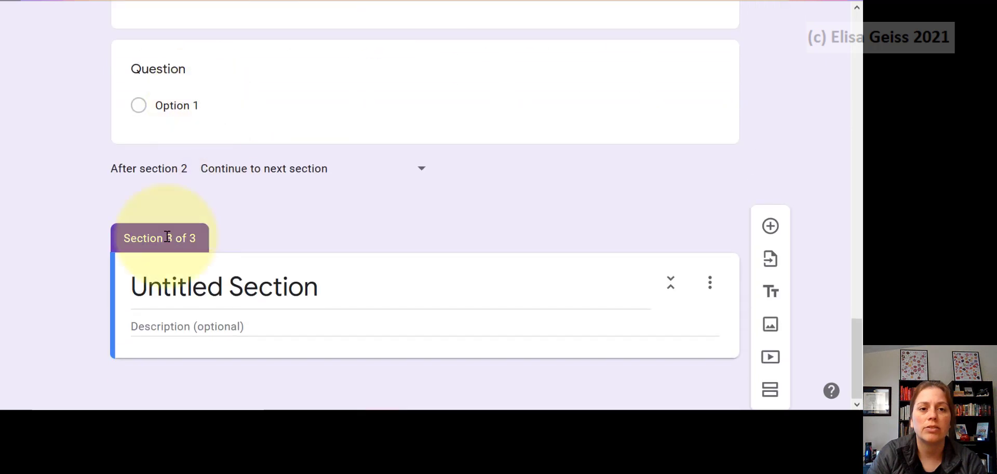
{"action": "left_click", "coordinate": [710, 283]}
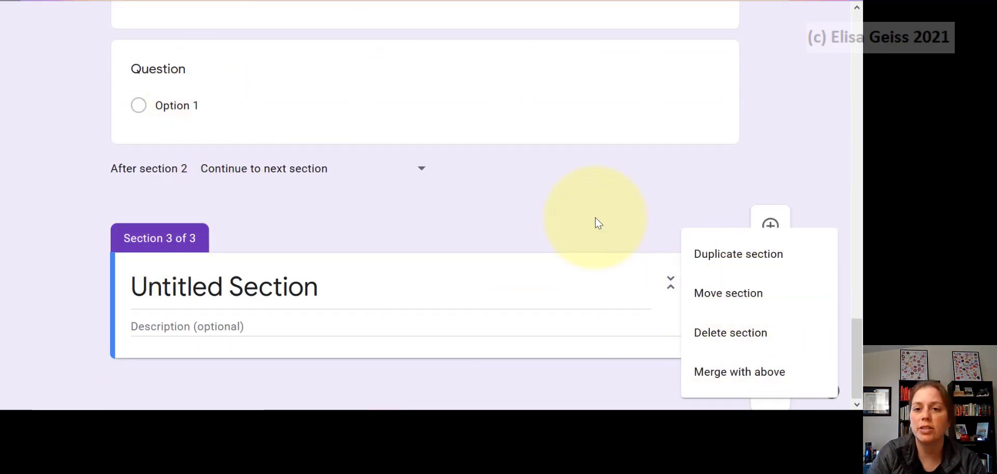
{"action": "left_click", "coordinate": [598, 222]}
{"action": "left_click", "coordinate": [710, 283]}
{"action": "left_click", "coordinate": [684, 292]}
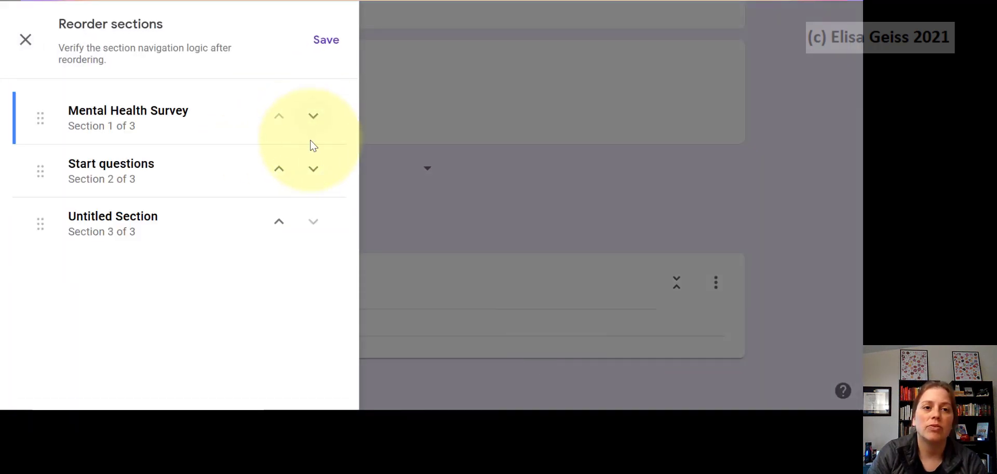
{"action": "left_click", "coordinate": [312, 164]}
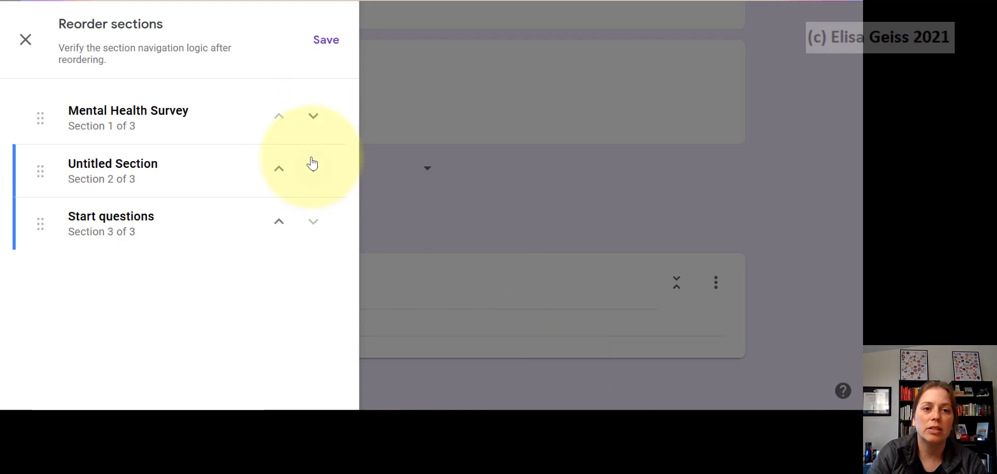
{"action": "left_click", "coordinate": [328, 40]}
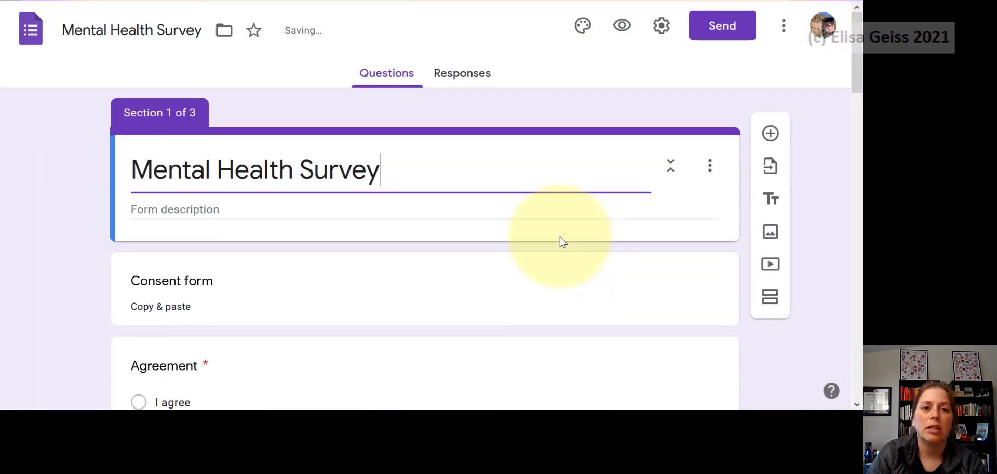
- Move the "I am over the age of 18" question out of the consent section into the untitled second section
{"action": "scroll", "coordinate": [560, 236], "scroll_direction": "down", "scroll_amount": 5}
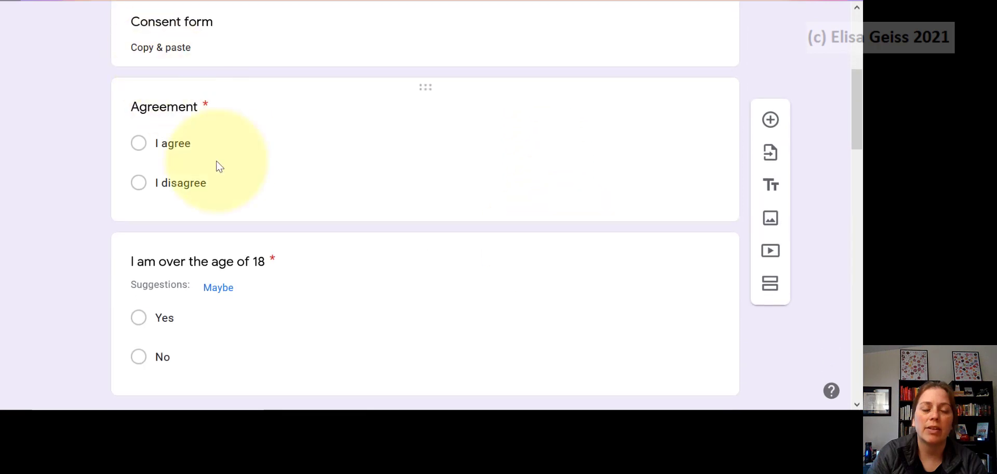
{"action": "scroll", "coordinate": [363, 166], "scroll_direction": "down", "scroll_amount": 3}
{"action": "left_click_drag", "start_coordinate": [419, 69], "coordinate": [425, 205]}
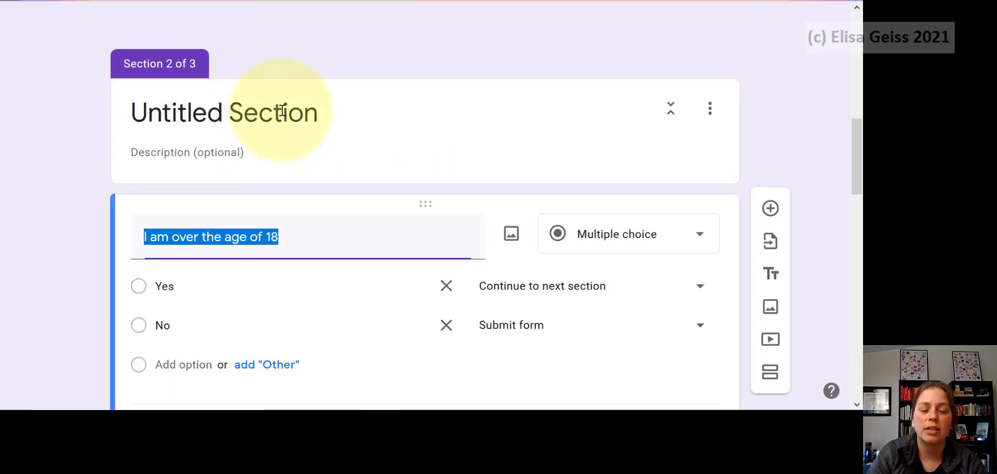
- Title the second section "Exclusion criteria" and check how it follows the consent section
{"action": "left_click", "coordinate": [142, 114]}
{"action": "type", "text": "E"}
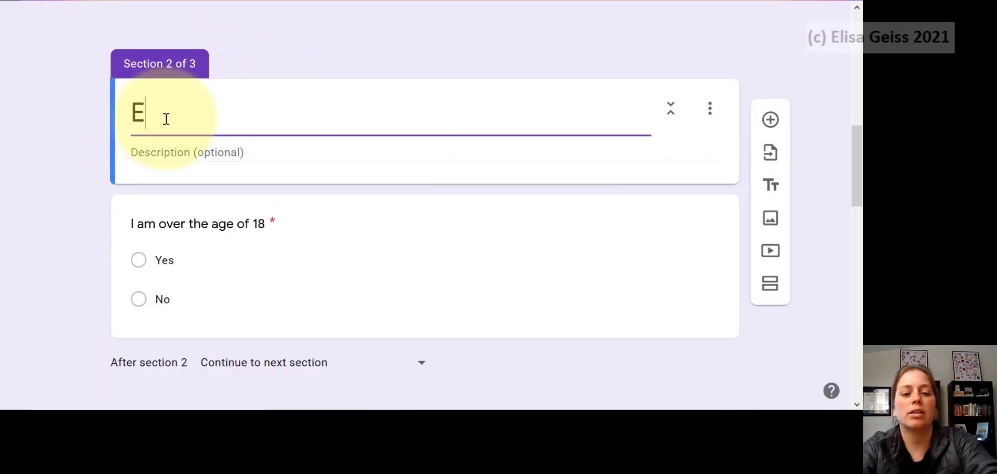
{"action": "type", "text": "xlclusion criteria"}
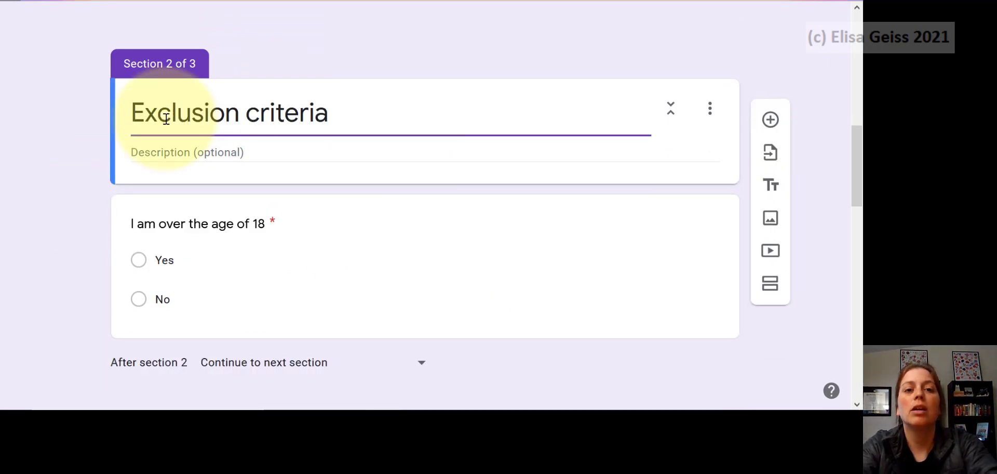
{"action": "left_click", "coordinate": [74, 159]}
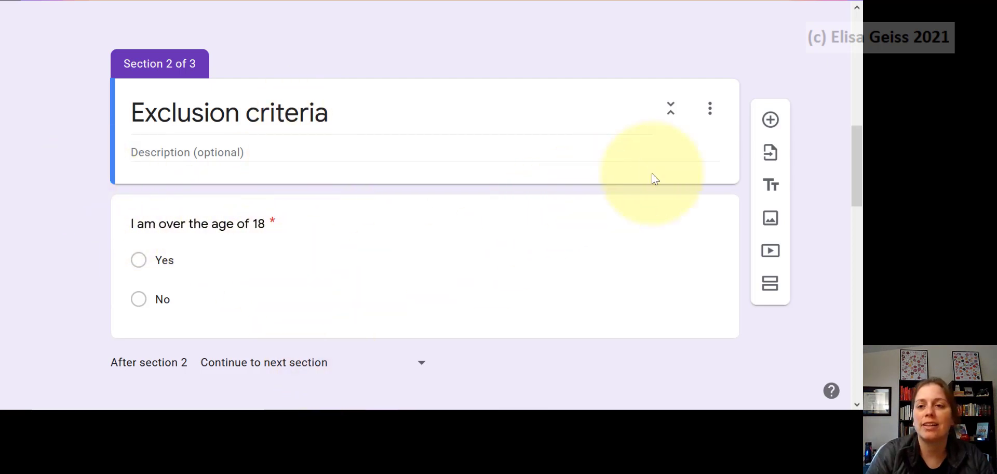
{"action": "scroll", "coordinate": [579, 236], "scroll_direction": "up", "scroll_amount": 5}
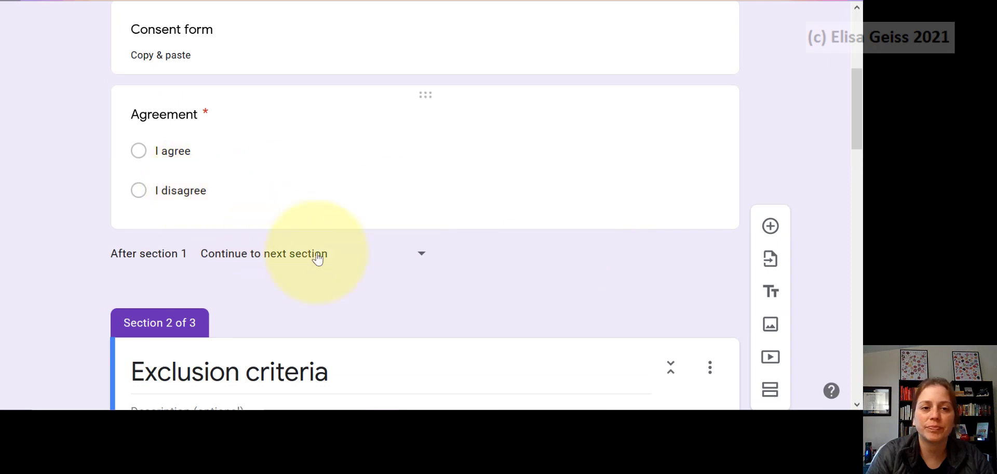
{"action": "scroll", "coordinate": [475, 259], "scroll_direction": "down", "scroll_amount": 5}
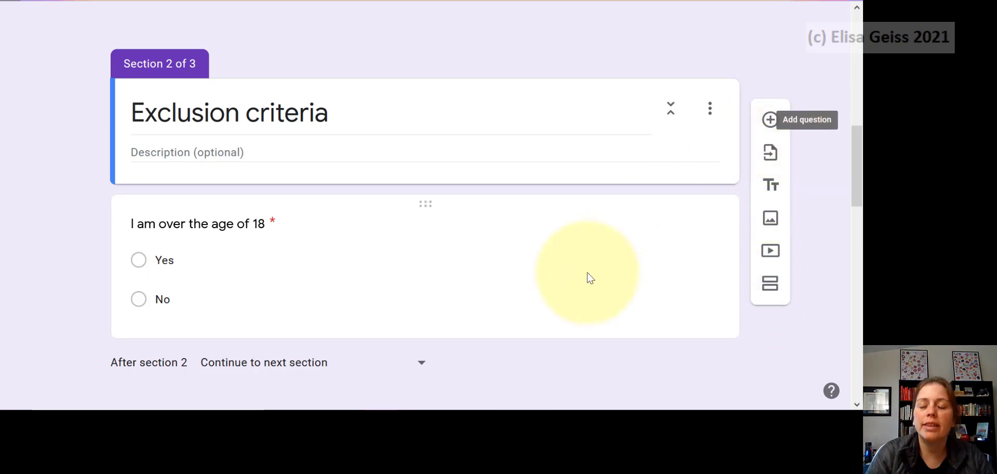
- In the form's presentation settings, enable the progress bar and disable the link to submit another response, leaving question order unshuffled
{"action": "scroll", "coordinate": [588, 277], "scroll_direction": "up", "scroll_amount": 5}
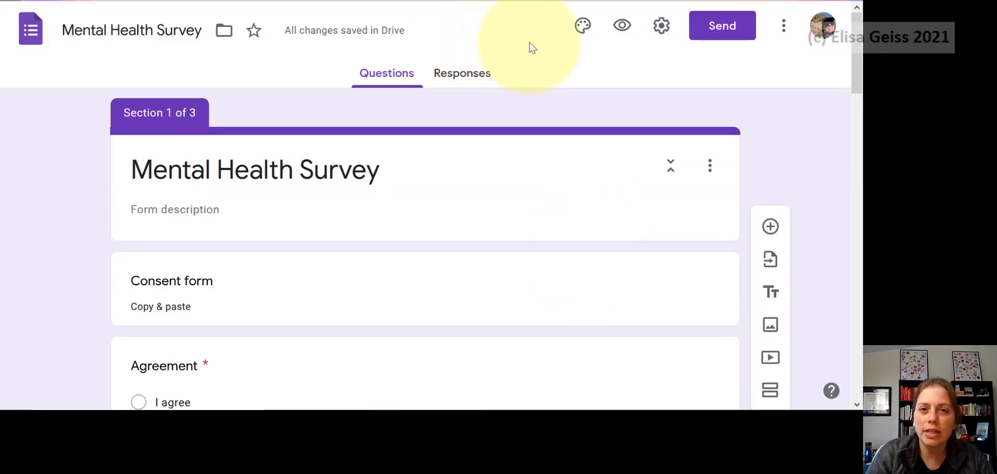
{"action": "left_click", "coordinate": [662, 26]}
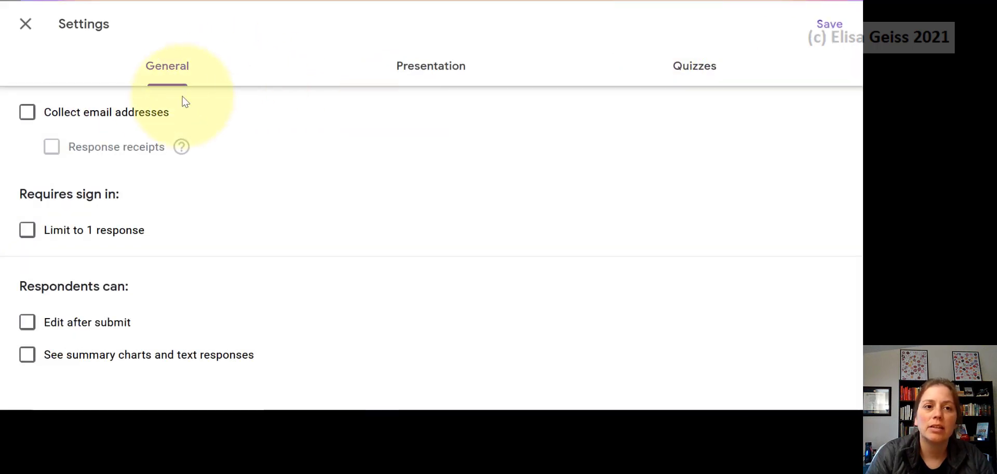
{"action": "left_click", "coordinate": [421, 70]}
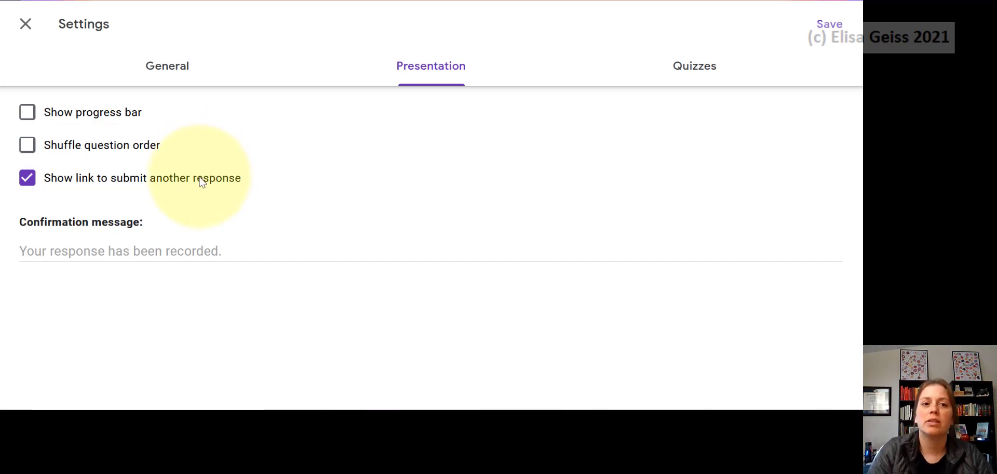
{"action": "left_click", "coordinate": [27, 178]}
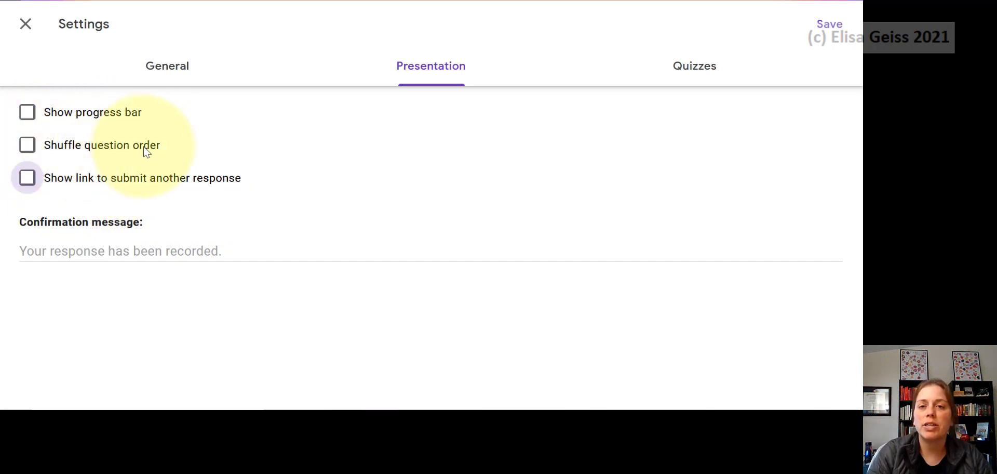
{"action": "left_click", "coordinate": [44, 156]}
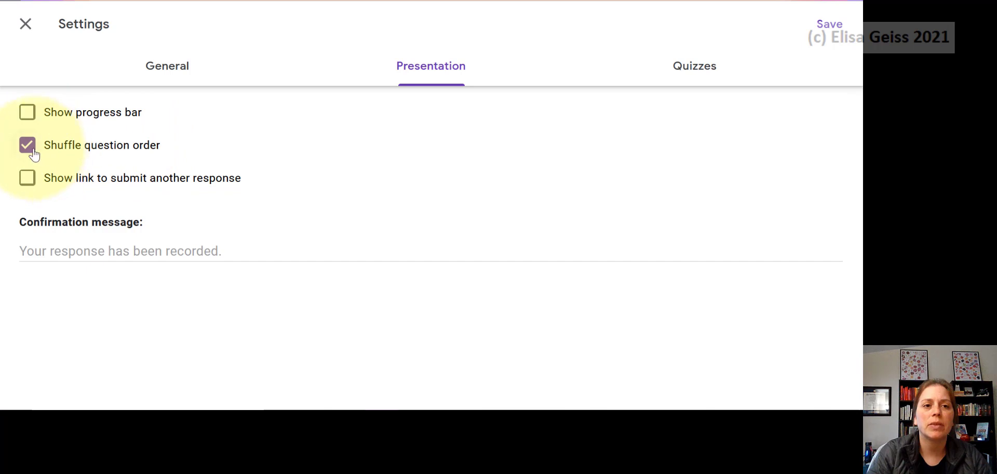
{"action": "left_click", "coordinate": [33, 153]}
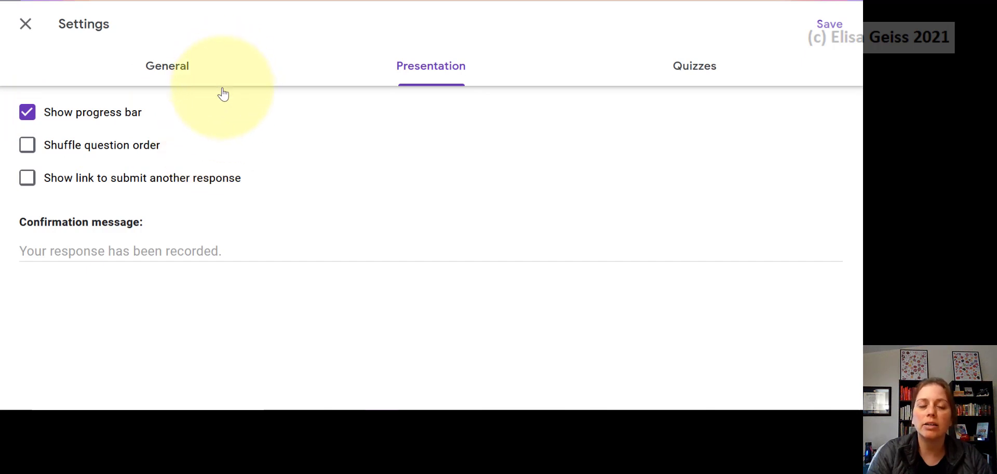
{"action": "left_click", "coordinate": [691, 77]}
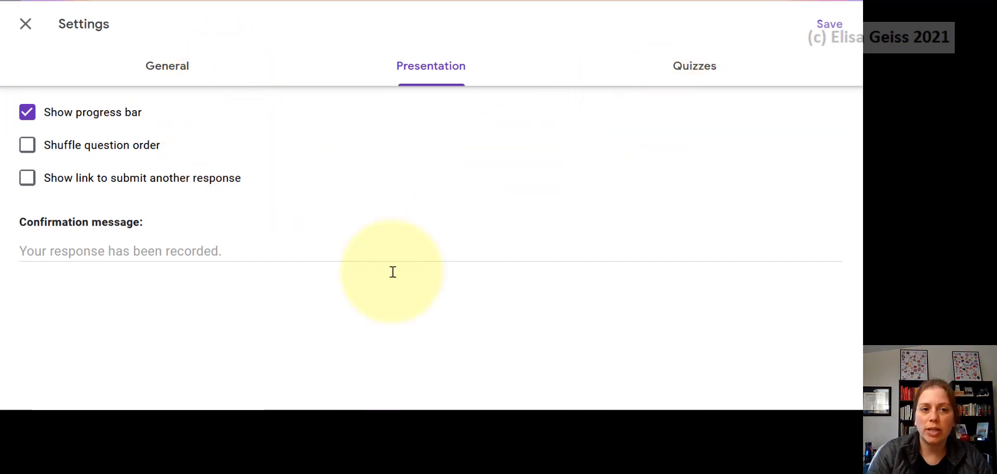
- Set the confirmation message to "Thank you for participating in this survey", correcting the misspelled "participating"
{"action": "left_click", "coordinate": [97, 252]}
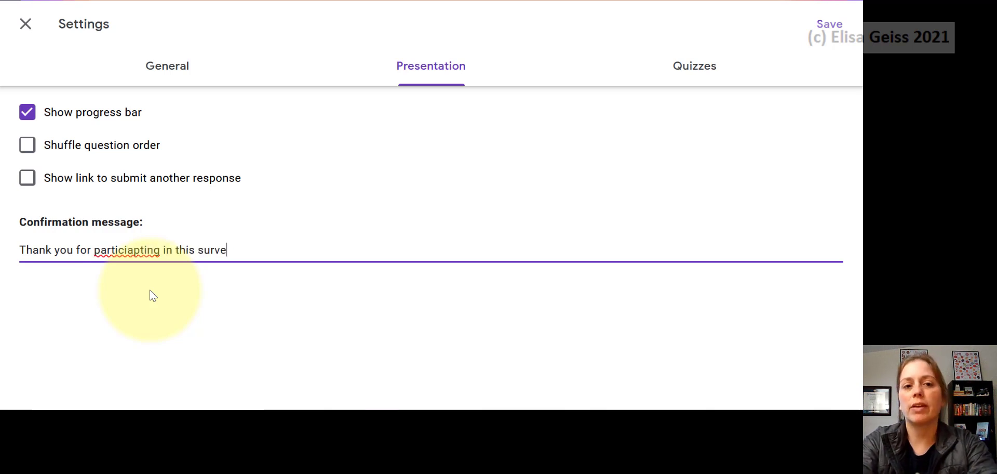
{"action": "type", "text": "y!"}
{"action": "right_click", "coordinate": [133, 250]}
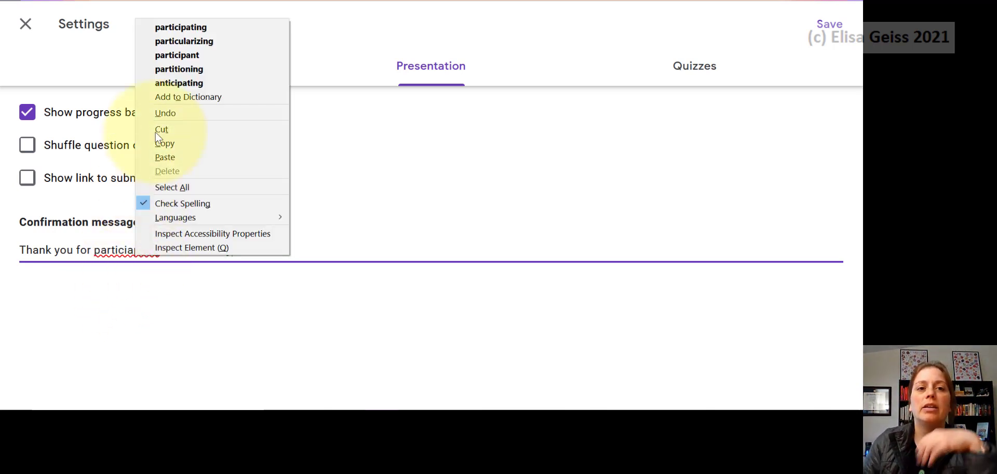
{"action": "left_click", "coordinate": [184, 27]}
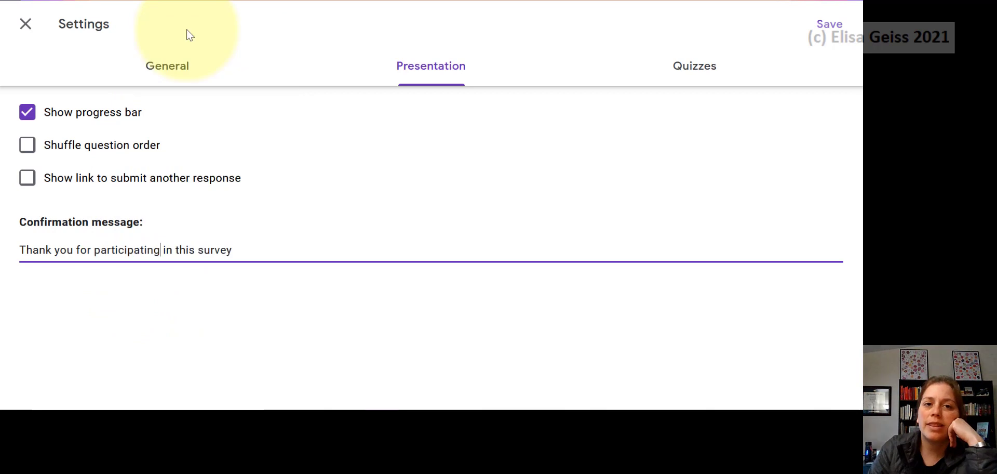
{"action": "left_click", "coordinate": [237, 244]}
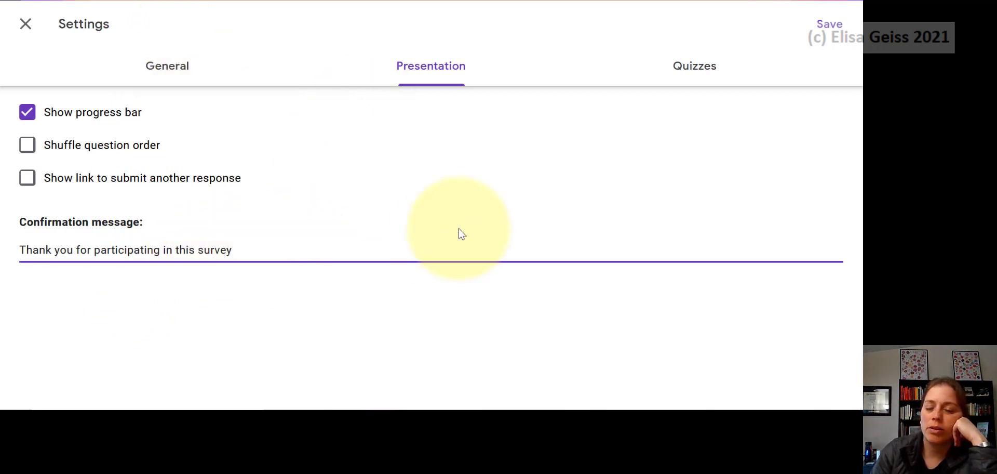
- Review the general and quiz settings without changing them, and save the form settings
{"action": "left_click", "coordinate": [179, 68]}
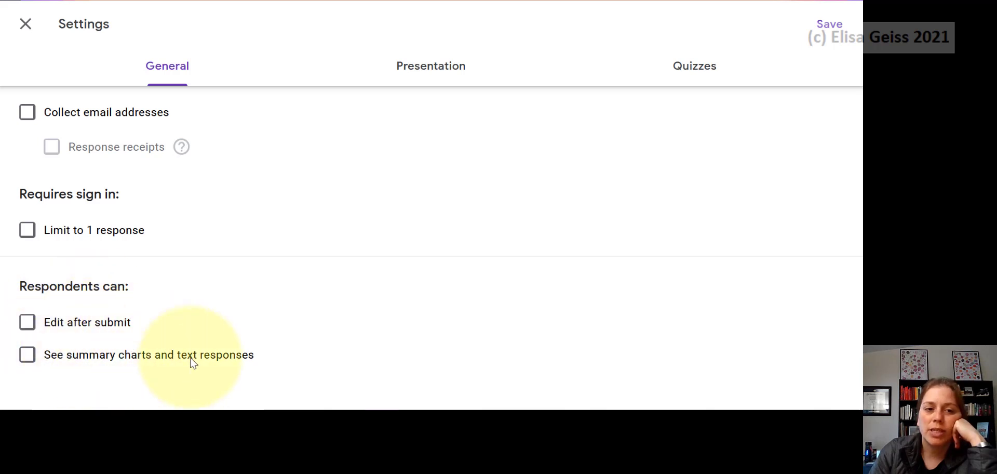
{"action": "left_click", "coordinate": [707, 70]}
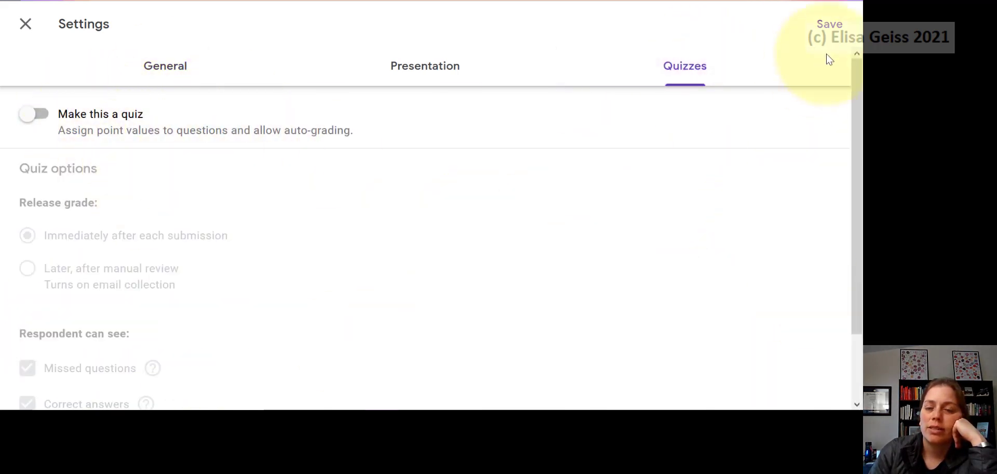
{"action": "left_click", "coordinate": [831, 32]}
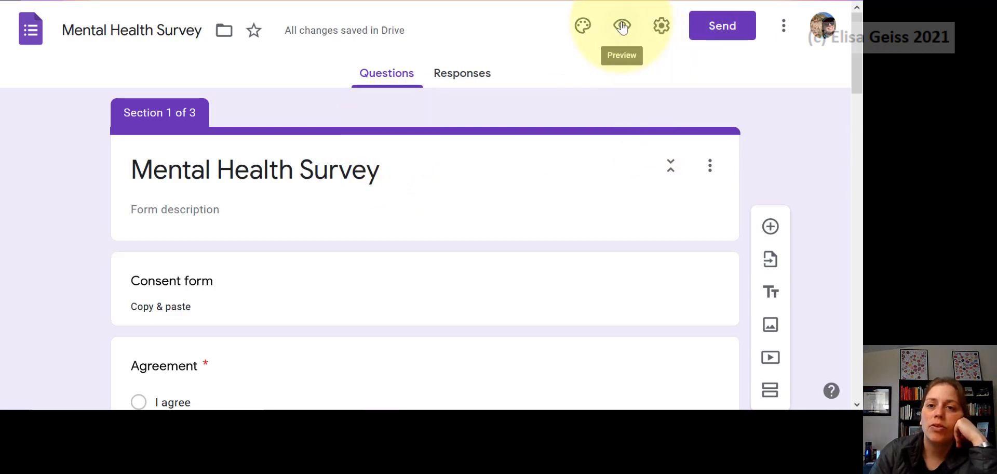
- Generate a shortened link for sharing the form, and close the sharing options without sending it
{"action": "left_click", "coordinate": [722, 32]}
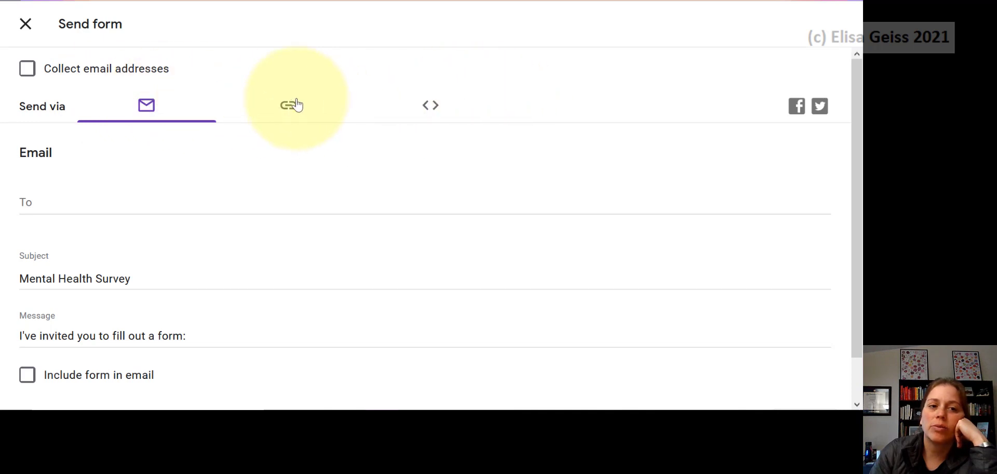
{"action": "left_click", "coordinate": [288, 108]}
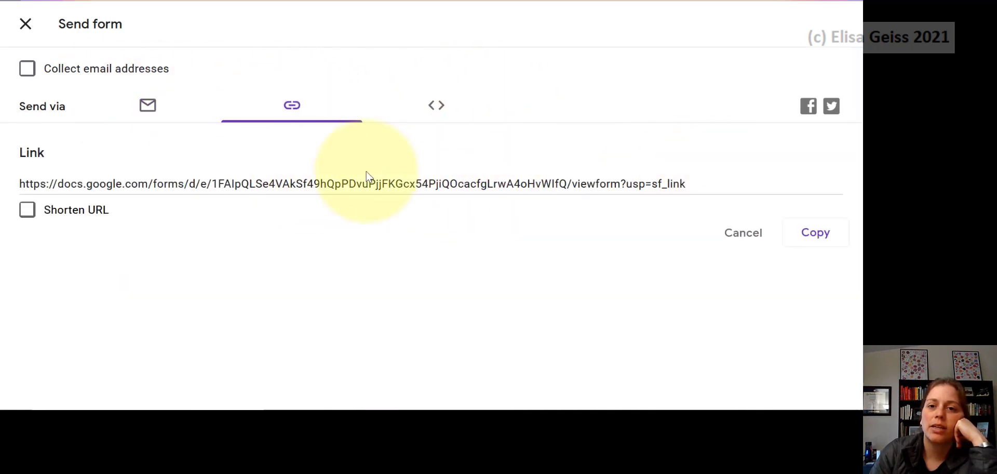
{"action": "left_click", "coordinate": [29, 210]}
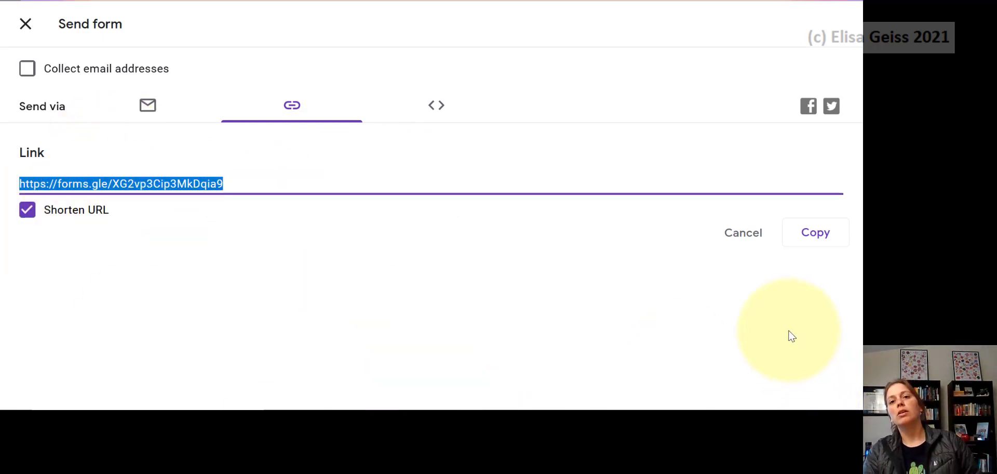
{"action": "left_click", "coordinate": [26, 24]}
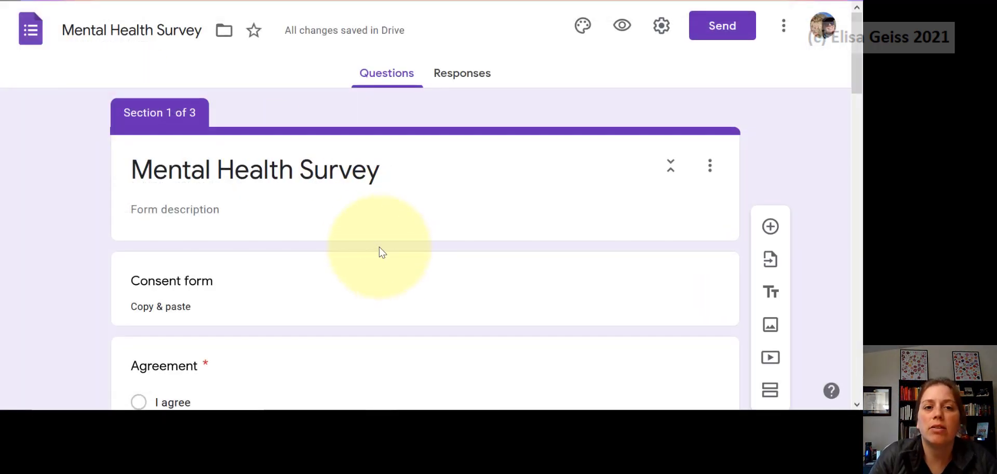